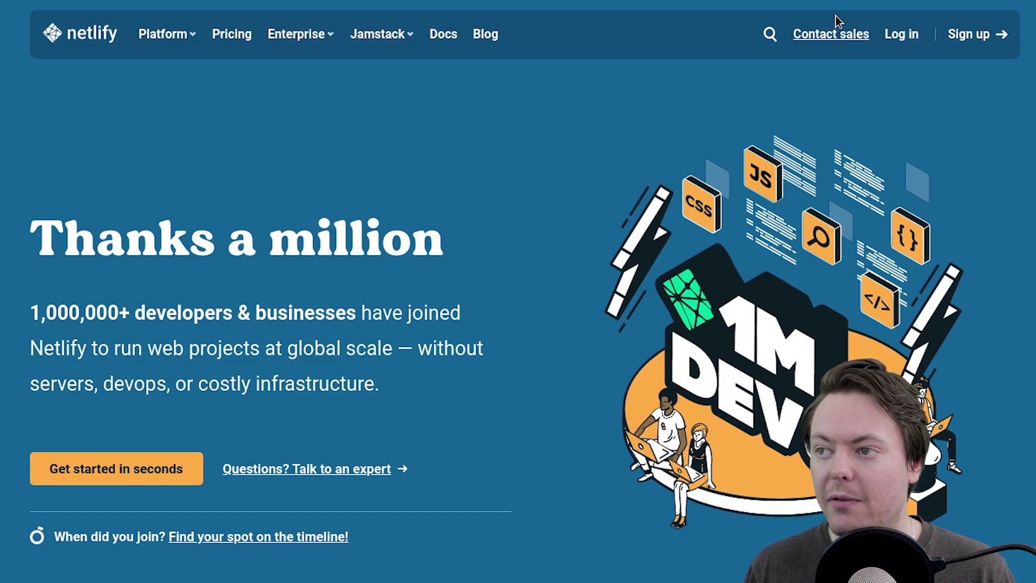
Sign in to Netlify, start a new site from GitHub, and switch to the HungryTurtleCode account.
left_click(887, 38)
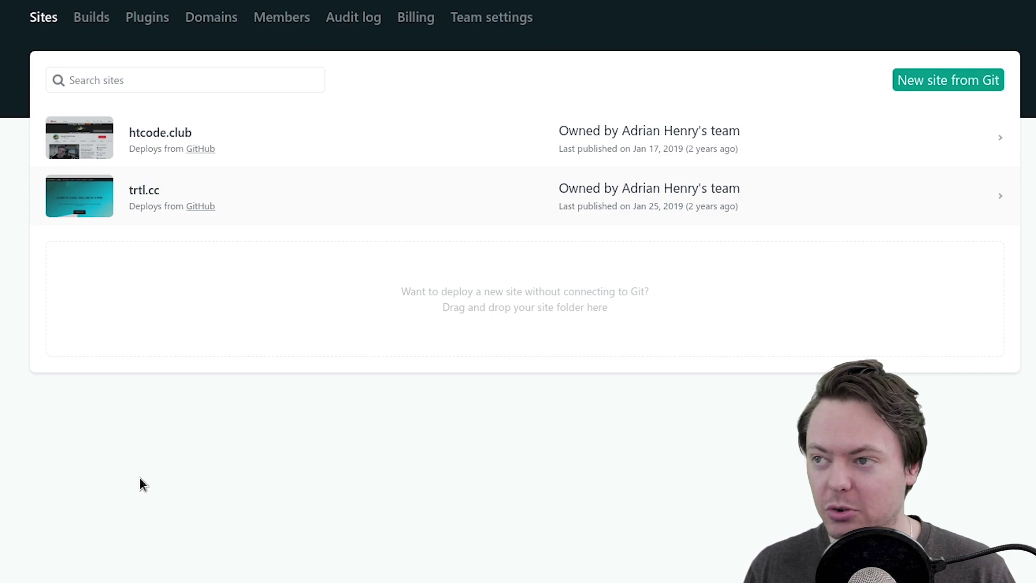
left_click(945, 88)
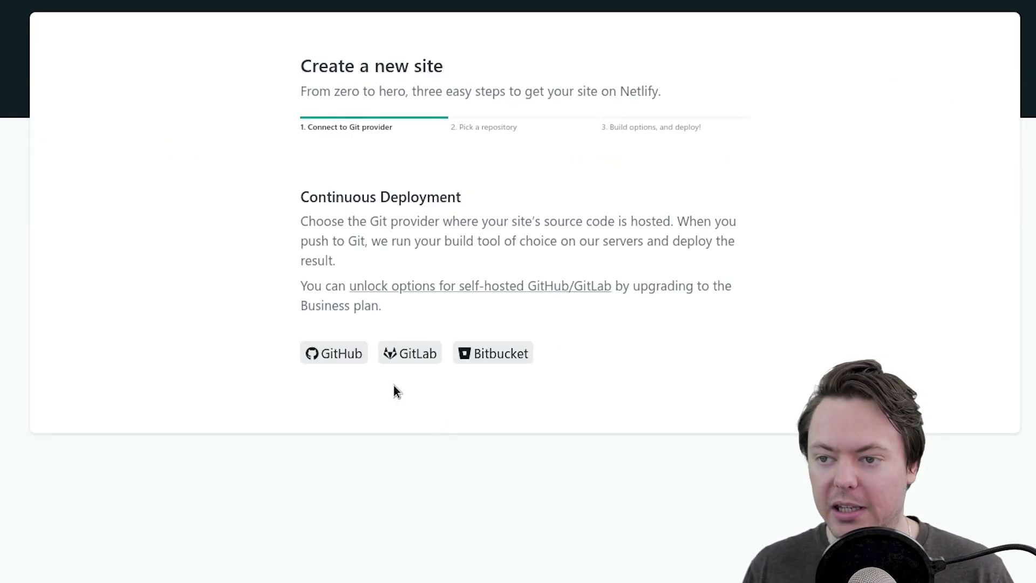
left_click(341, 364)
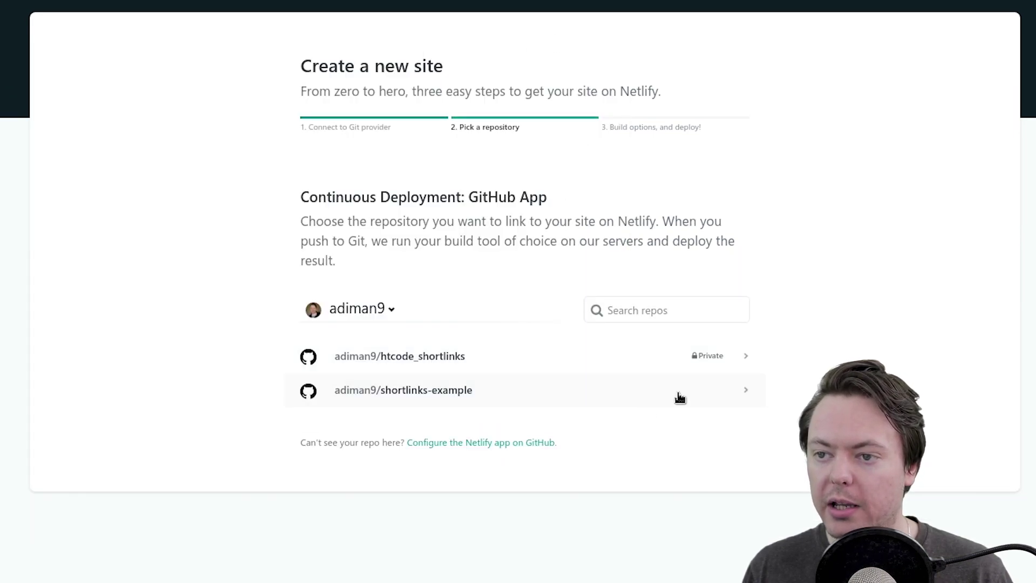
left_click(386, 308)
left_click(402, 375)
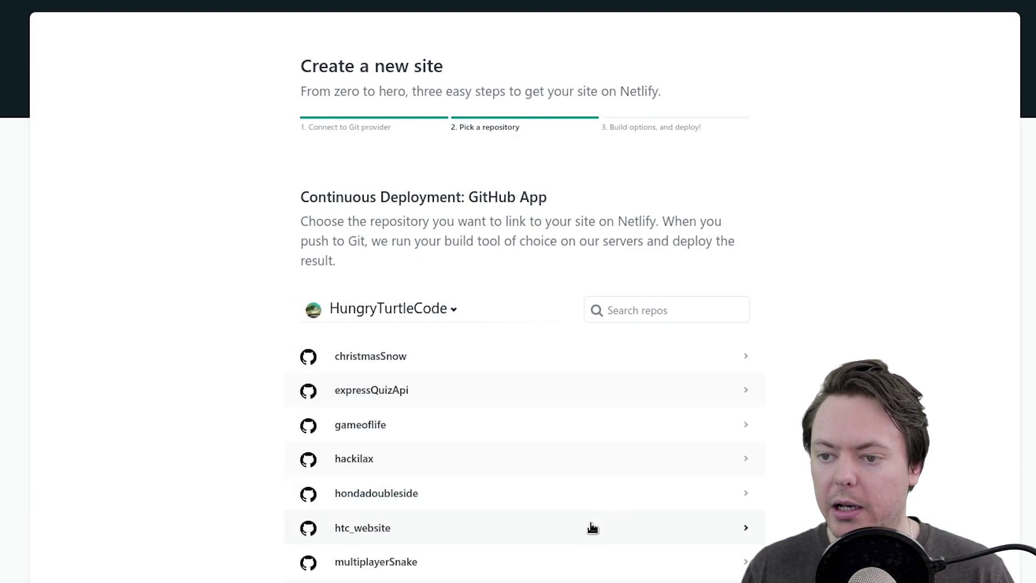
Pick the multiplayerSnake repo, set the publish directory to 'frontend', and deploy the site.
left_click(386, 563)
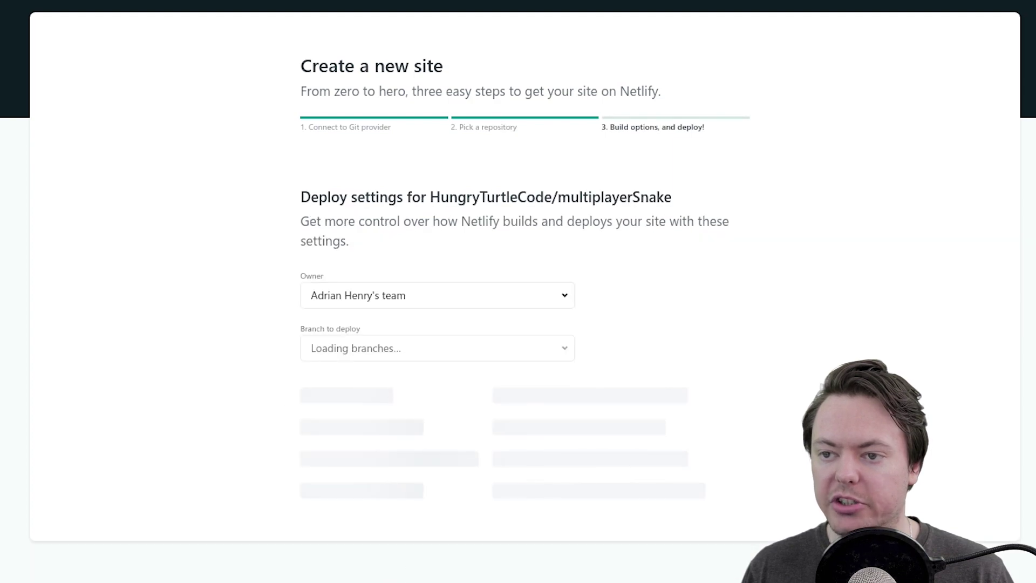
scroll(522, 518, "down", 1)
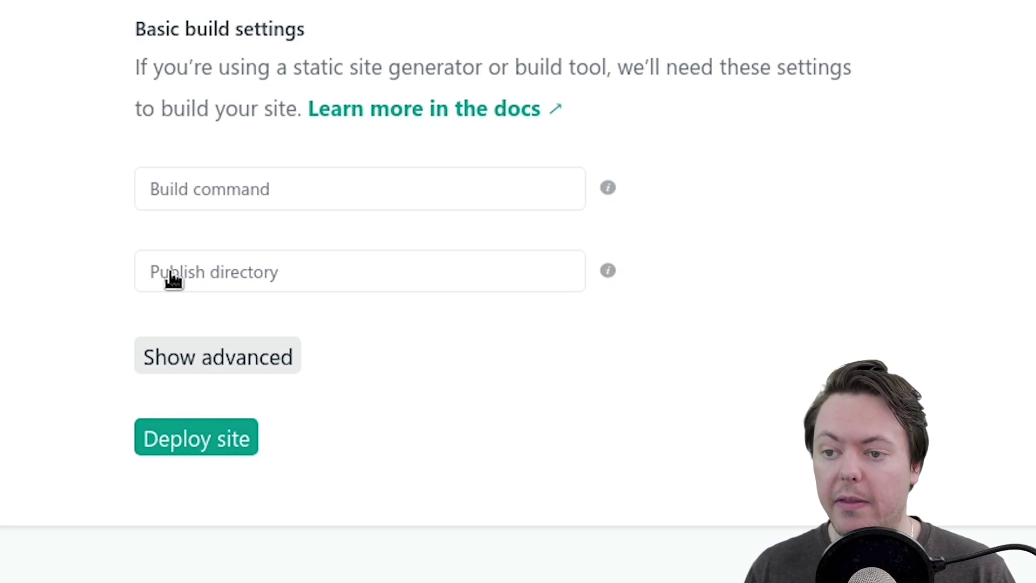
left_click(195, 278)
type("frontend")
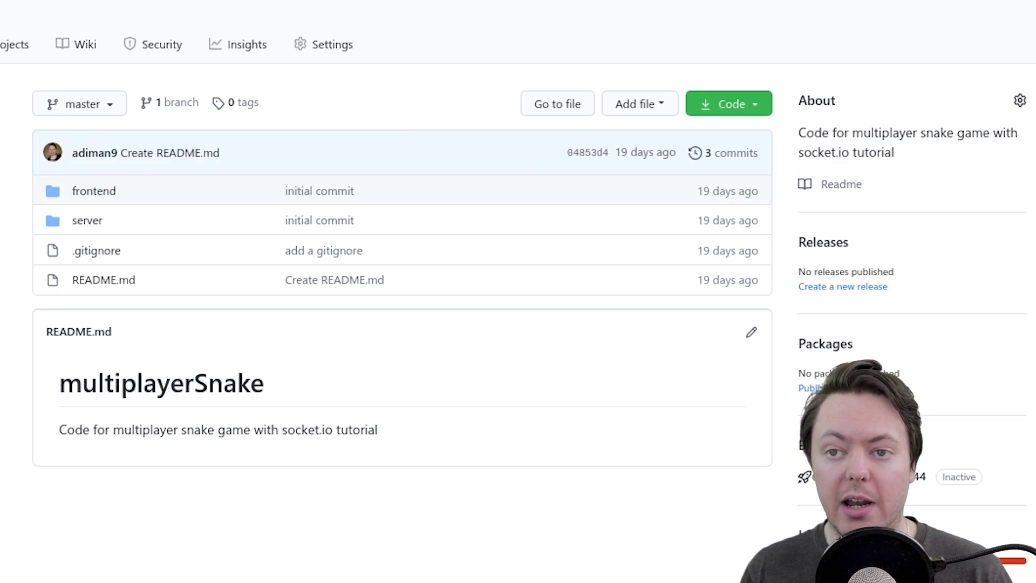
left_click(89, 192)
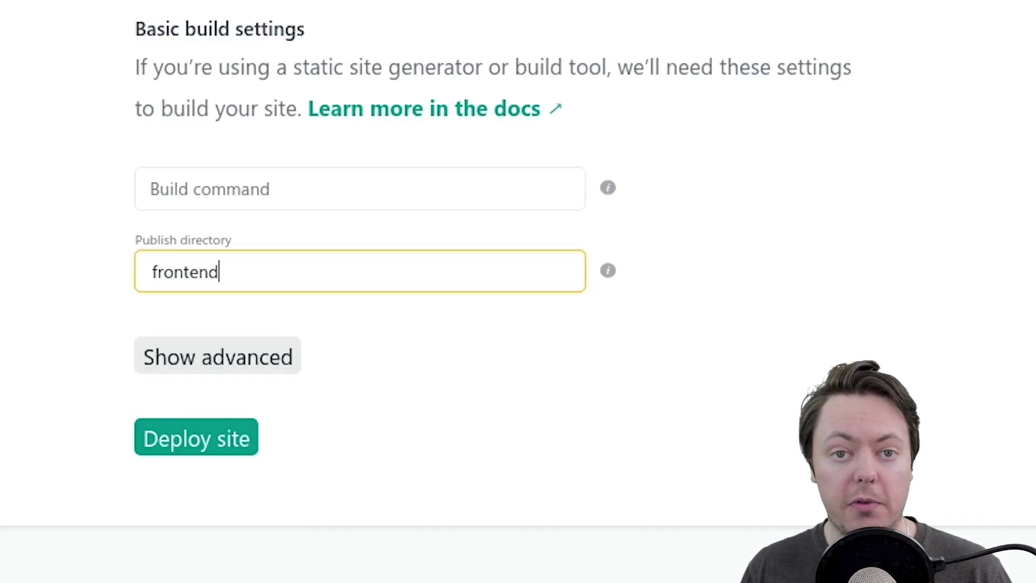
left_click(213, 440)
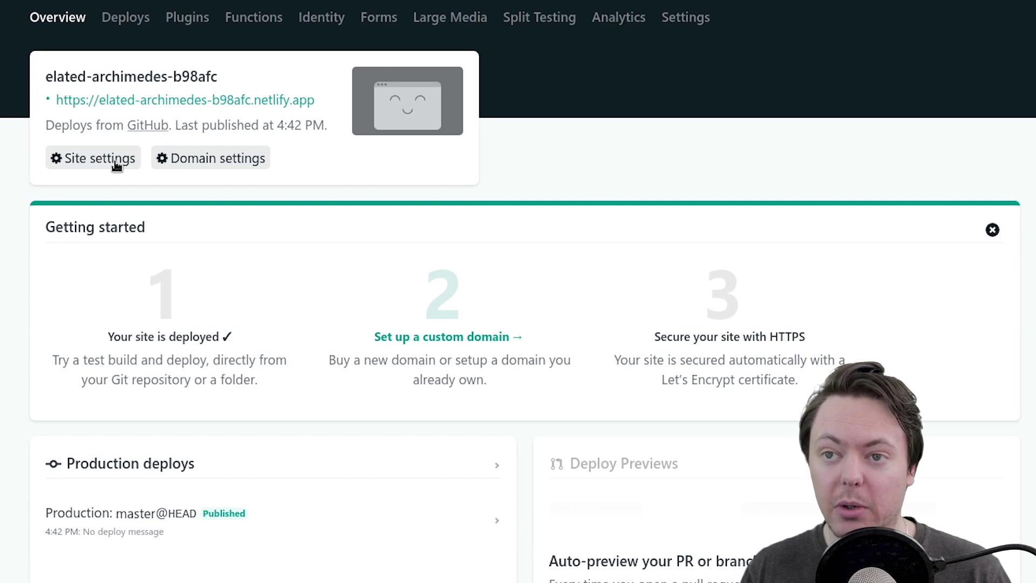
Open the live elated-archimedes-b98afc site at its netlify.app address.
left_click(174, 101)
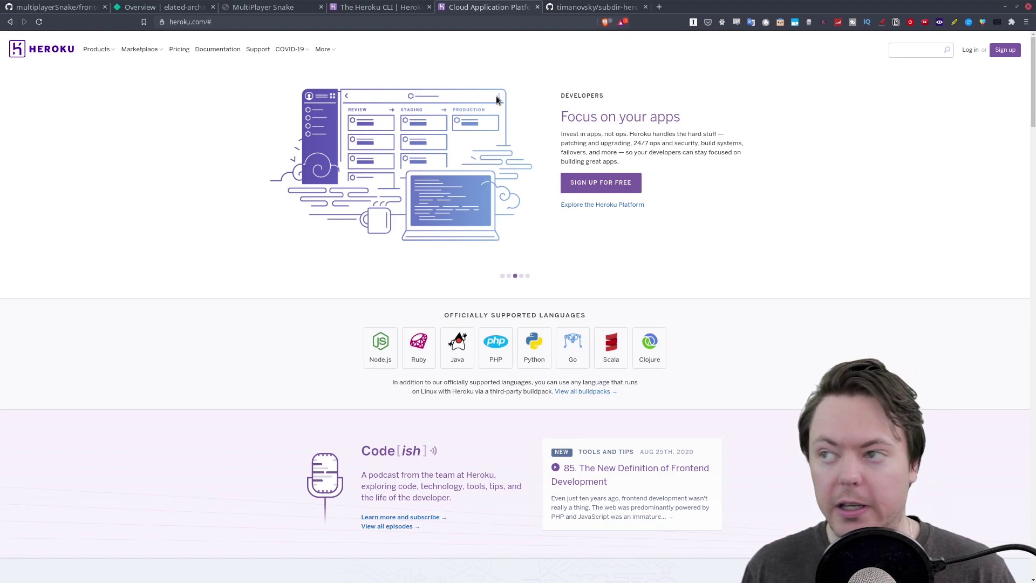
Log in to Heroku and read the Heroku CLI article's macOS, Windows and Ubuntu install instructions.
left_click(966, 50)
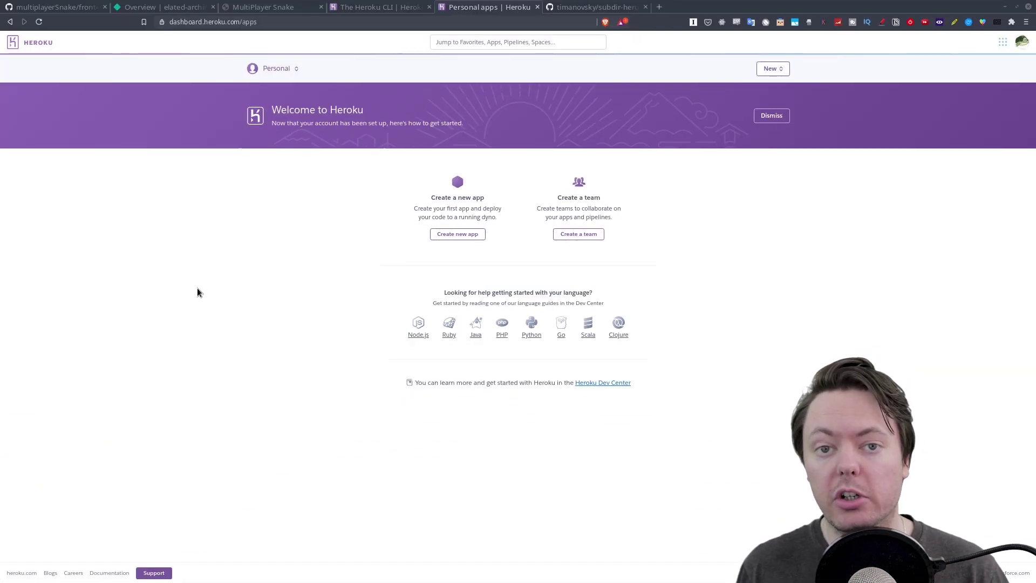
left_click(377, 7)
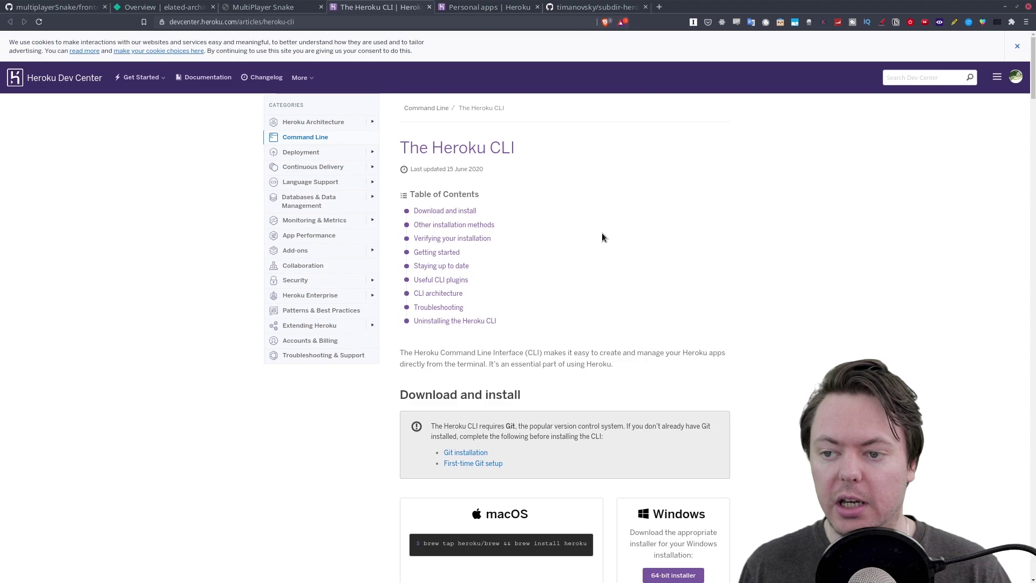
scroll(602, 235, "down", 1)
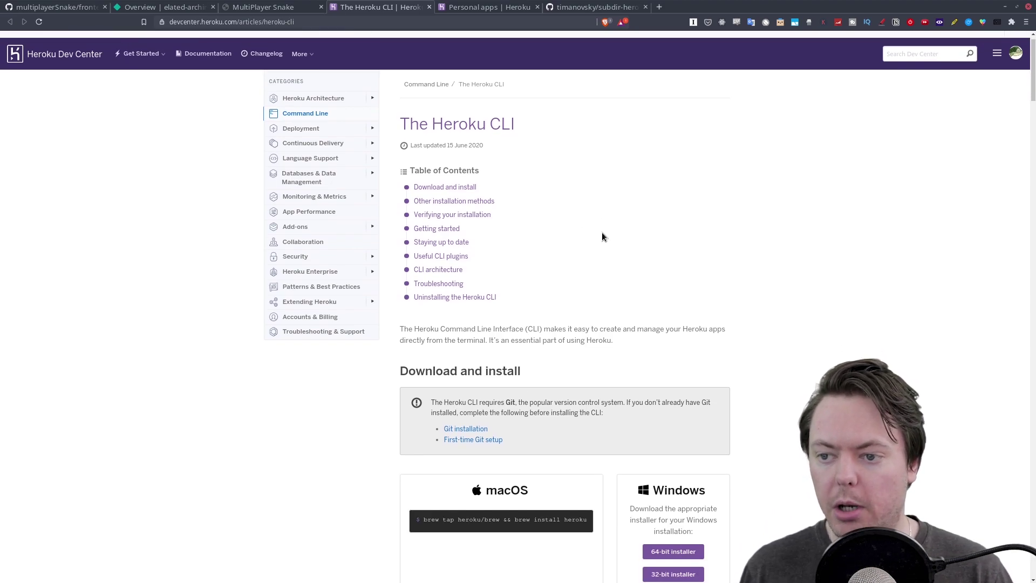
scroll(601, 232, "down", 3)
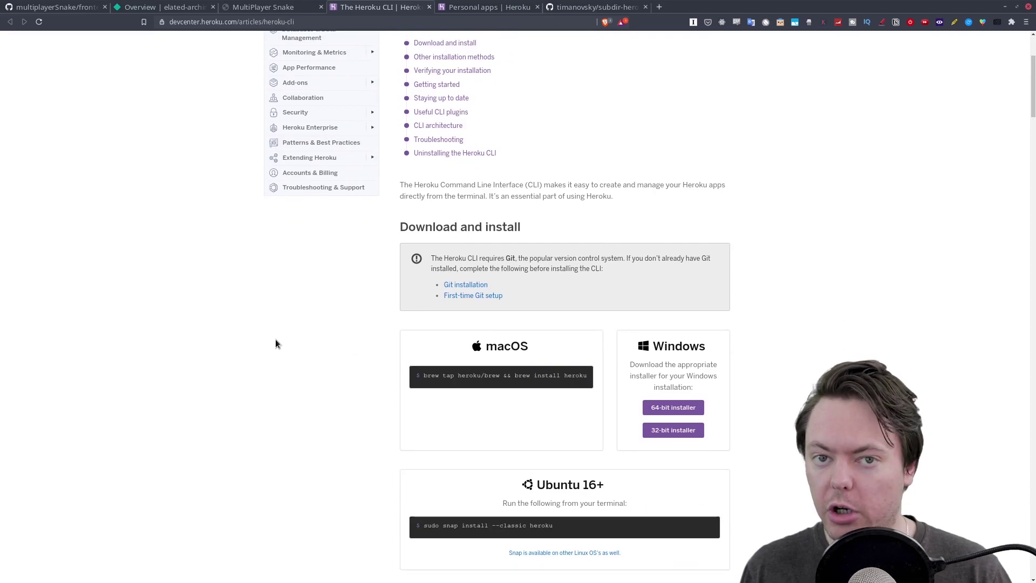
scroll(276, 345, "down", 2)
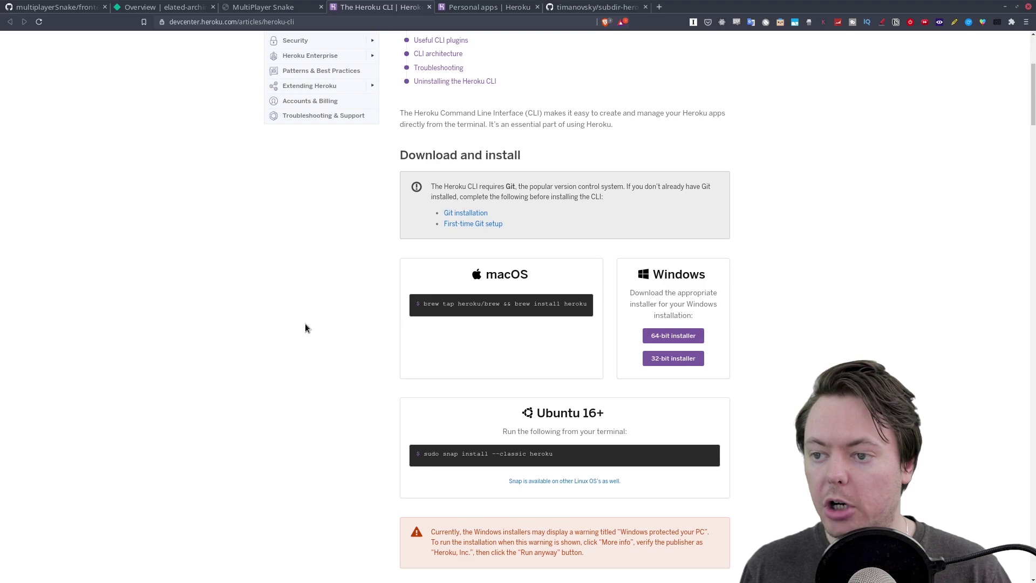
scroll(305, 327, "down", 1)
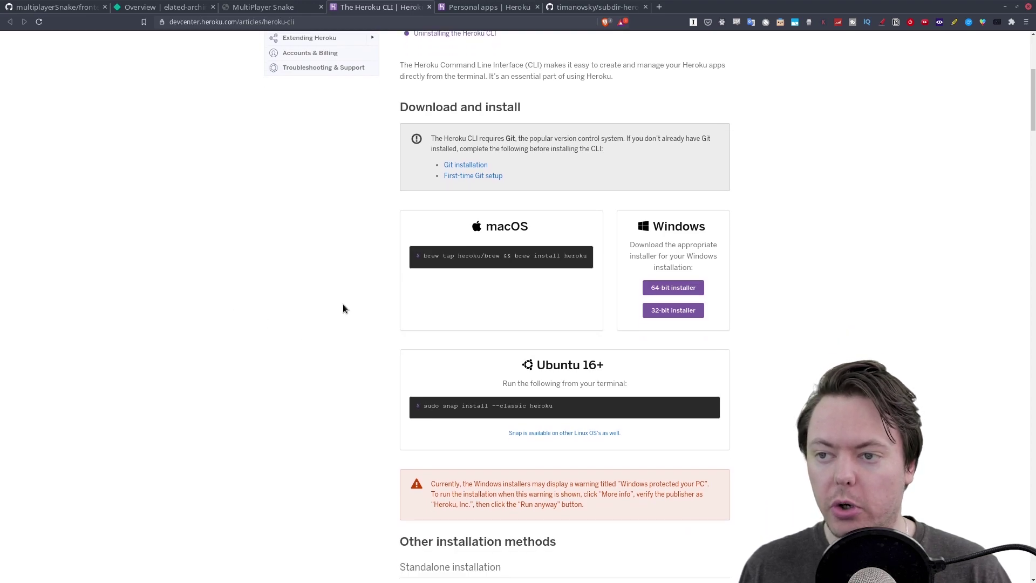
scroll(255, 414, "down", 6)
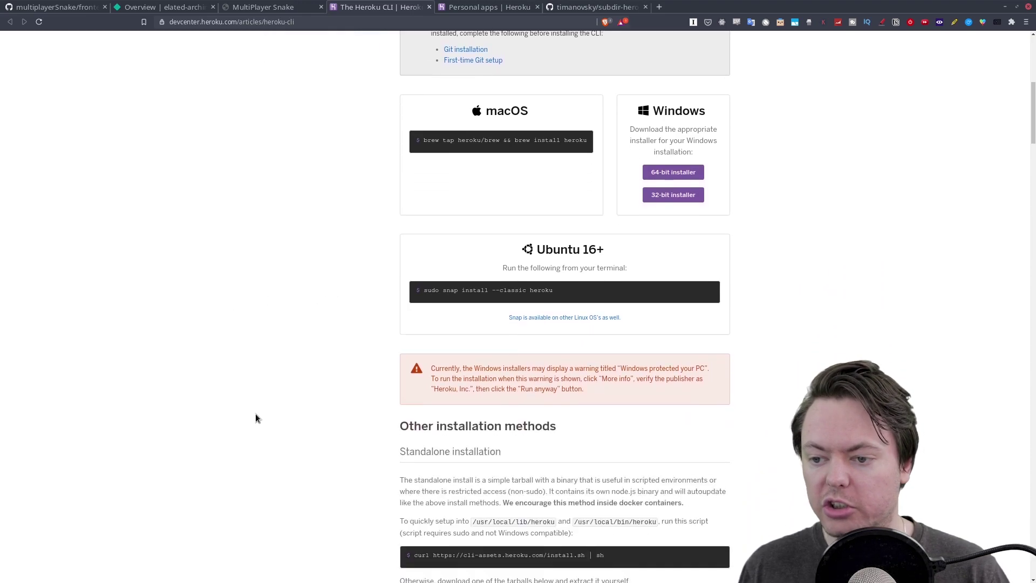
scroll(255, 415, "down", 6)
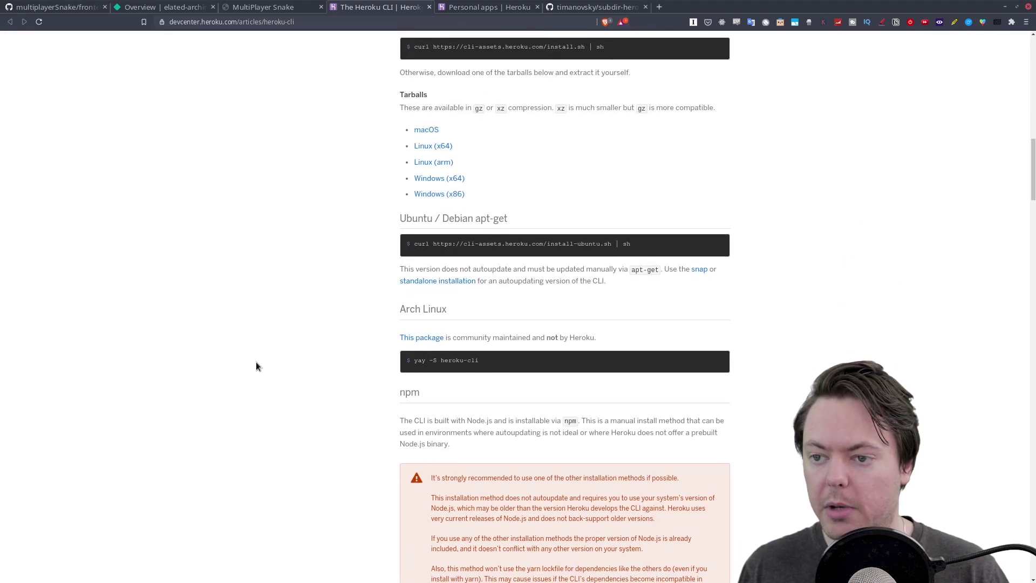
scroll(256, 362, "up", 12)
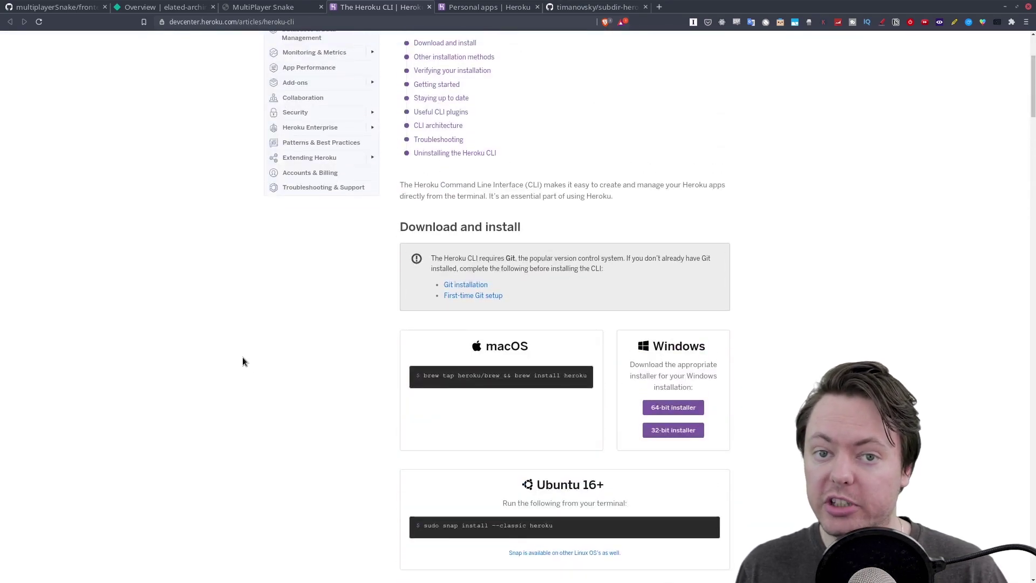
Run 'heroku login' in the drop-down terminal and confirm the login in the browser.
key("F12")
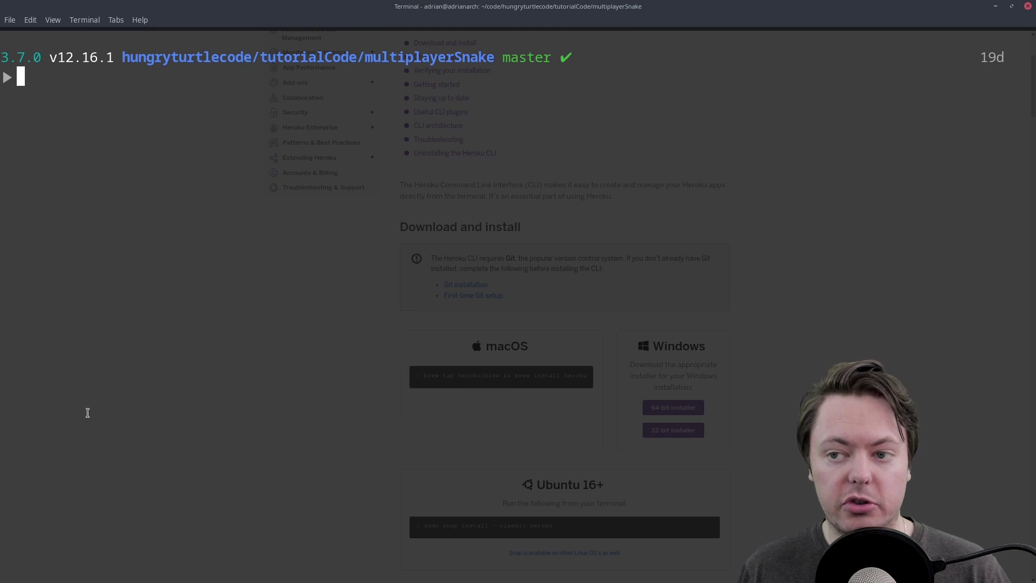
type("h")
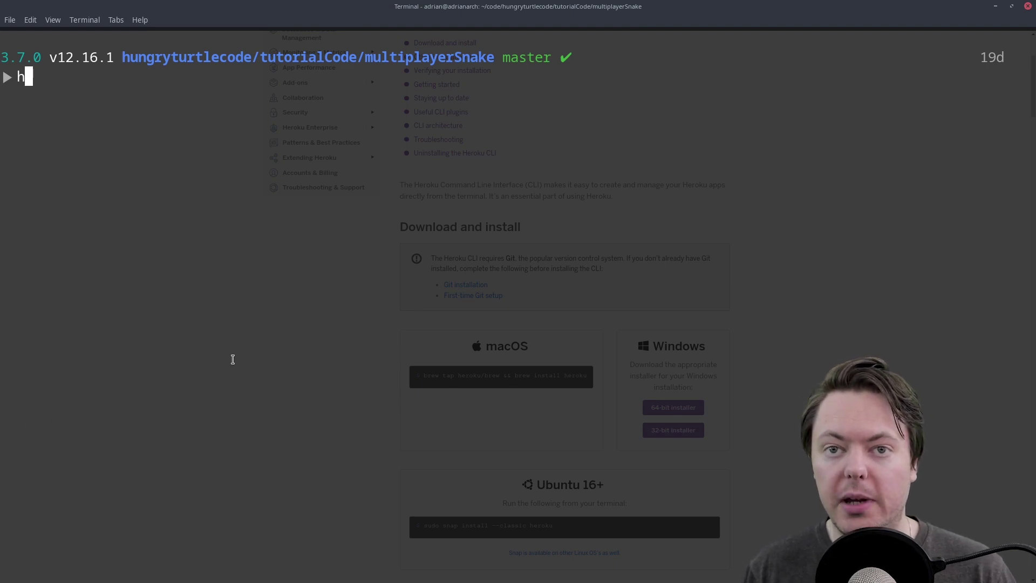
type("ero")
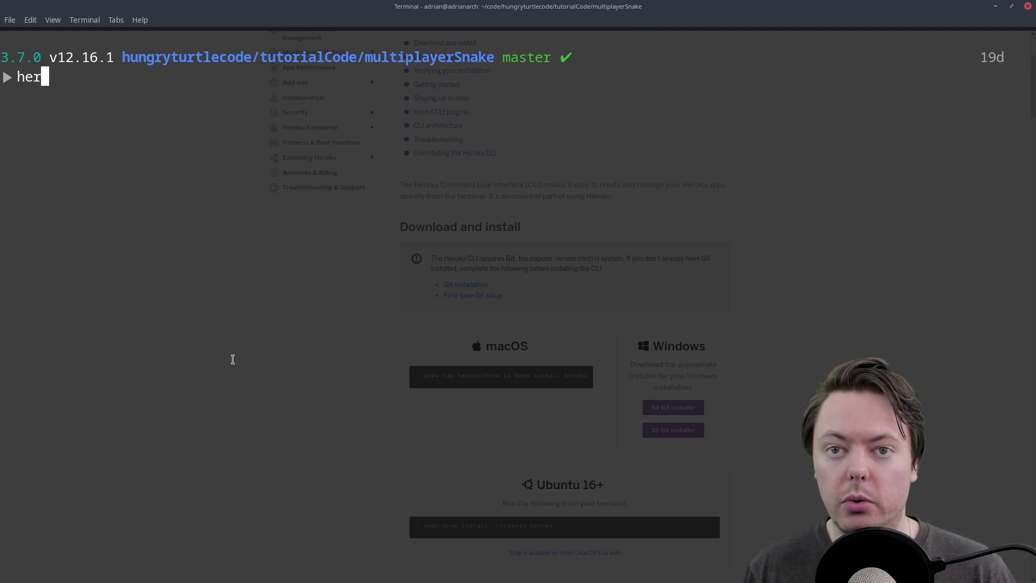
type("ku login")
key("Return")
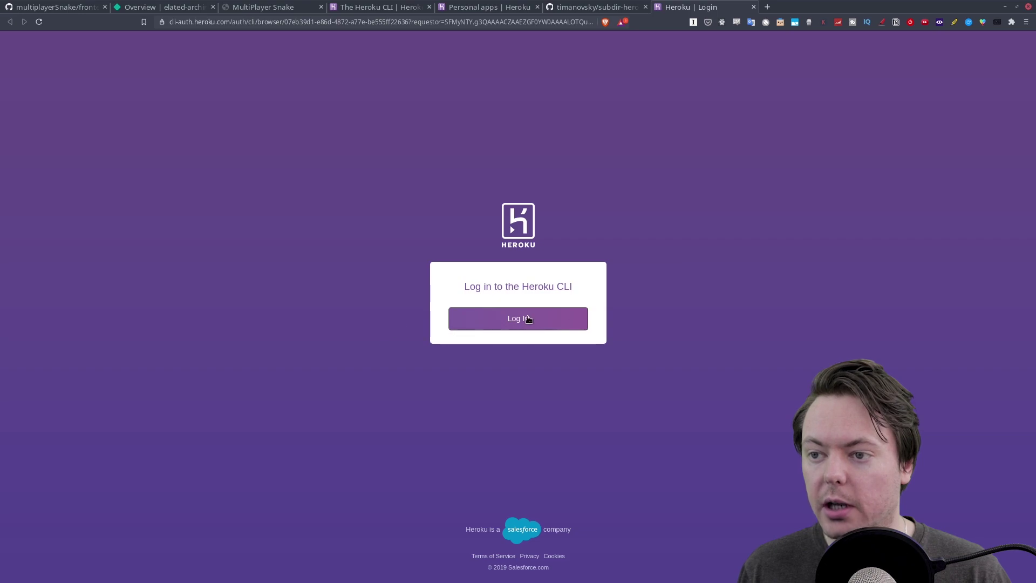
left_click(526, 317)
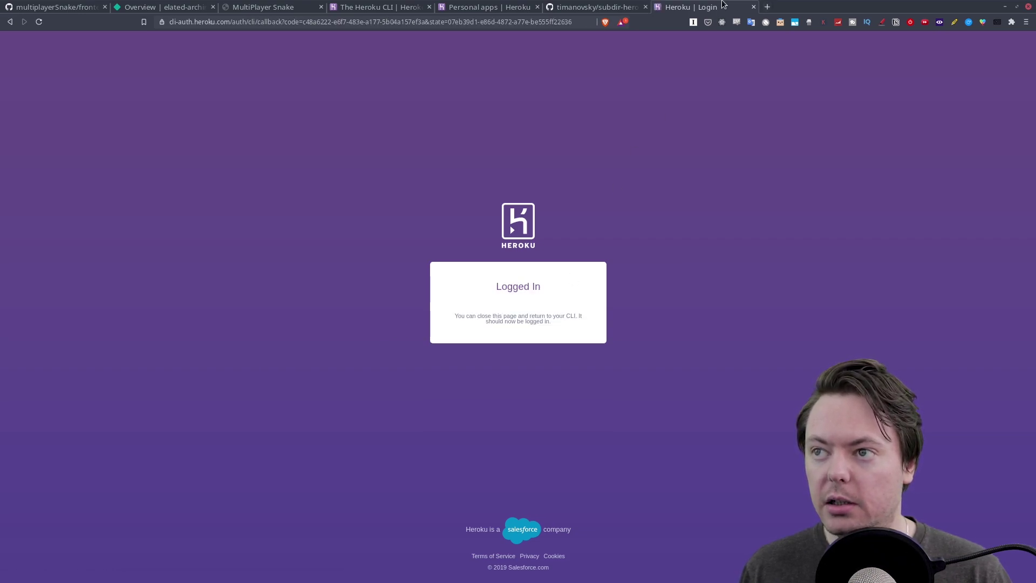
key("alt+Tab")
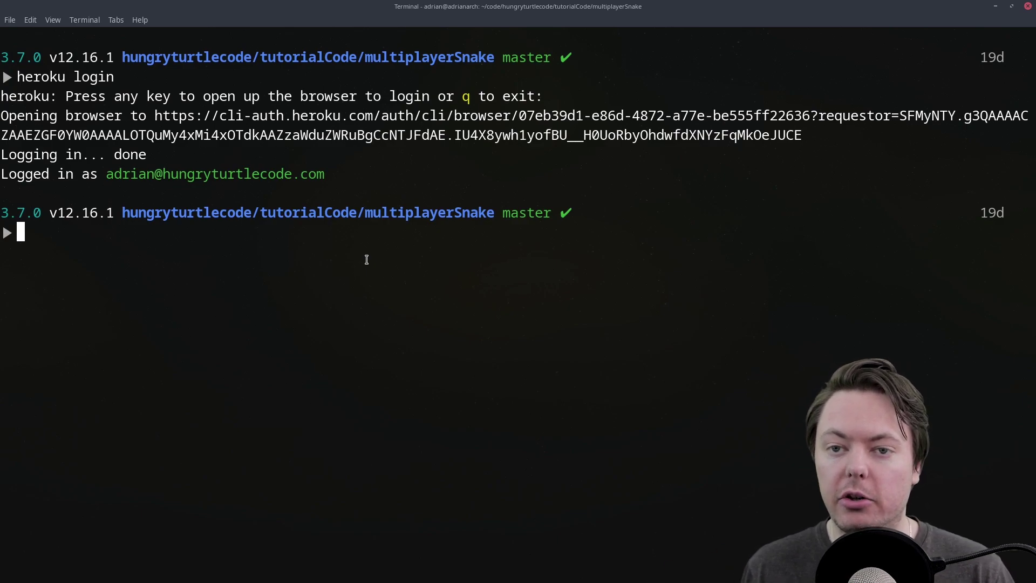
List the multiplayerSnake folder and run 'heroku create', producing the app sleepy-island-33889.
type("ls")
key("Return")
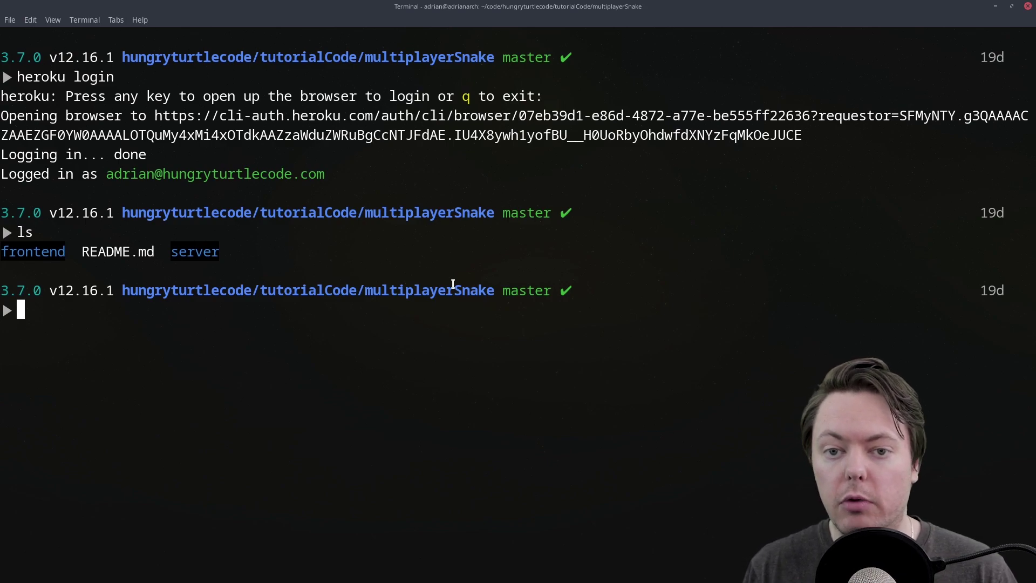
type("herok")
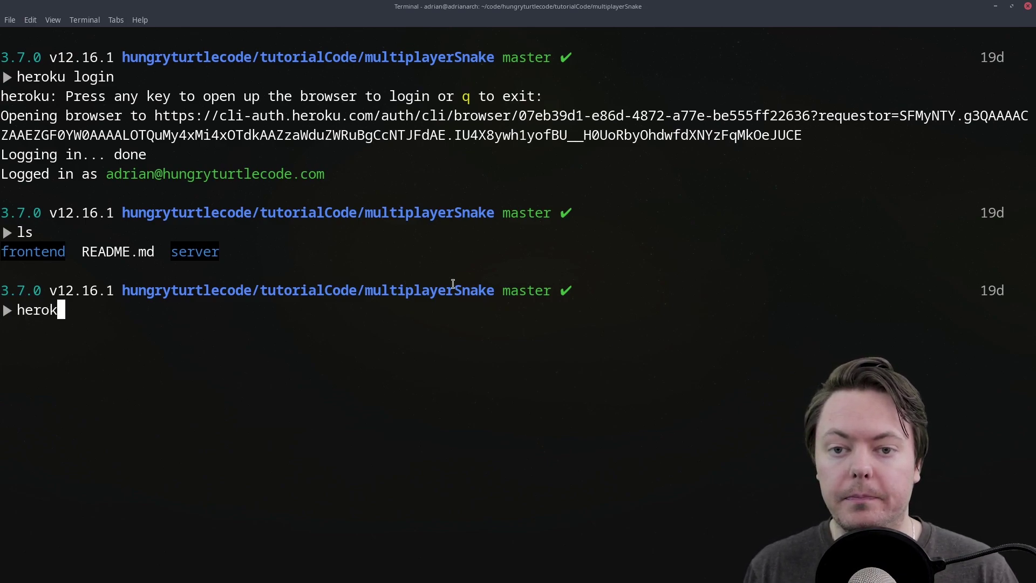
type("u create")
key("Return")
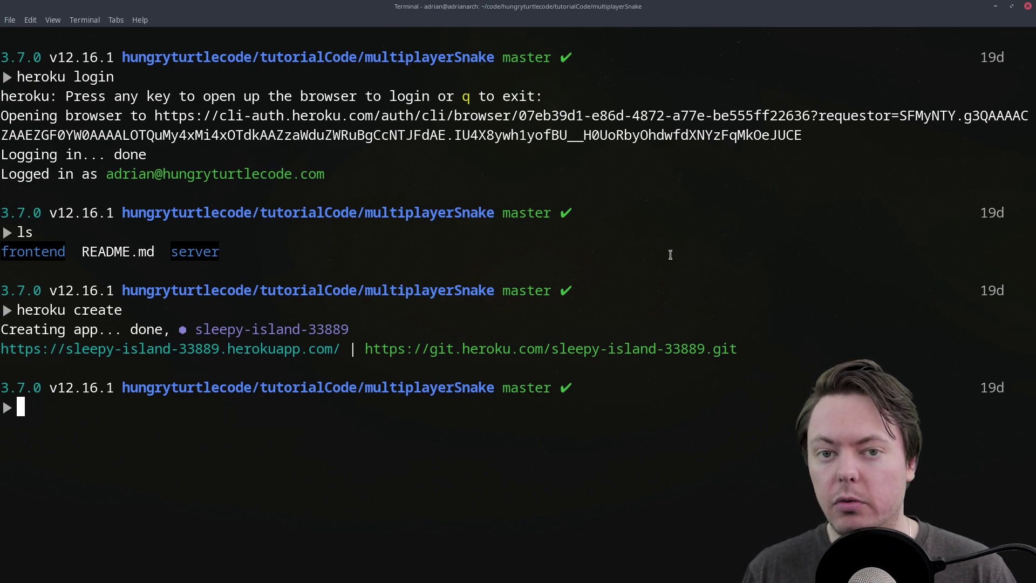
Run 'heroku features:enable http-session-affinity' for sleepy-island-33889.
type("heroku")
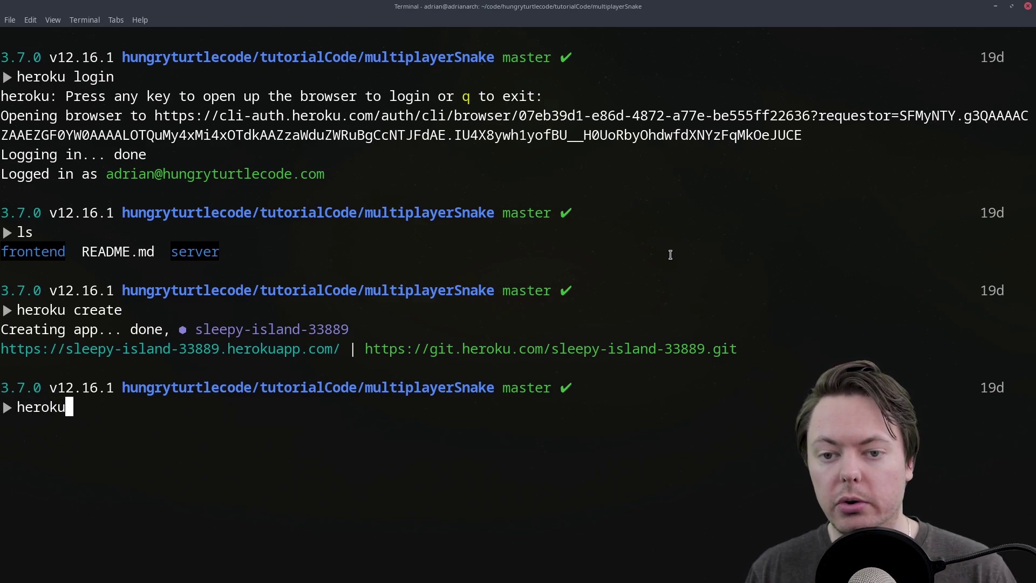
type(" features")
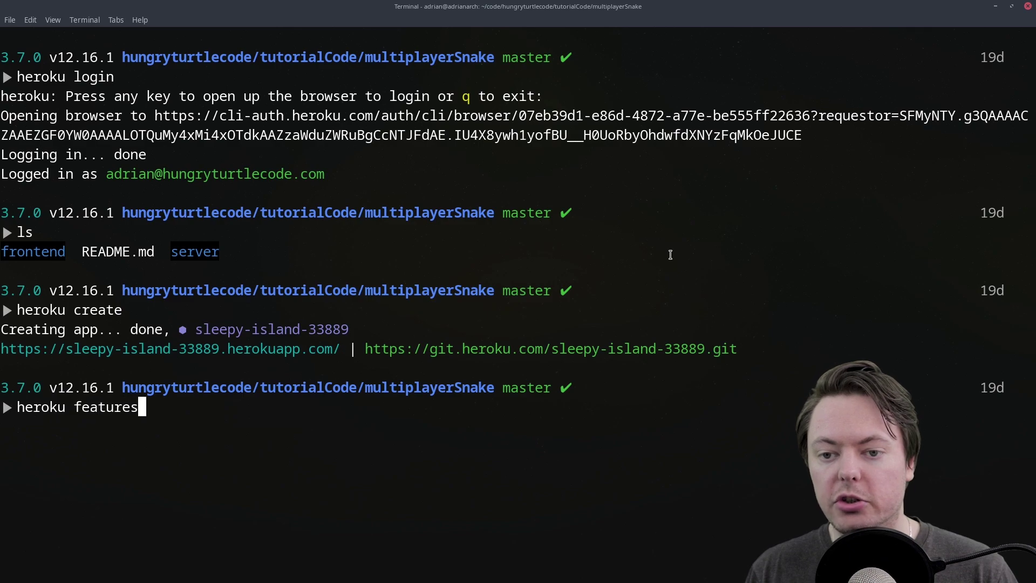
type(":enable ")
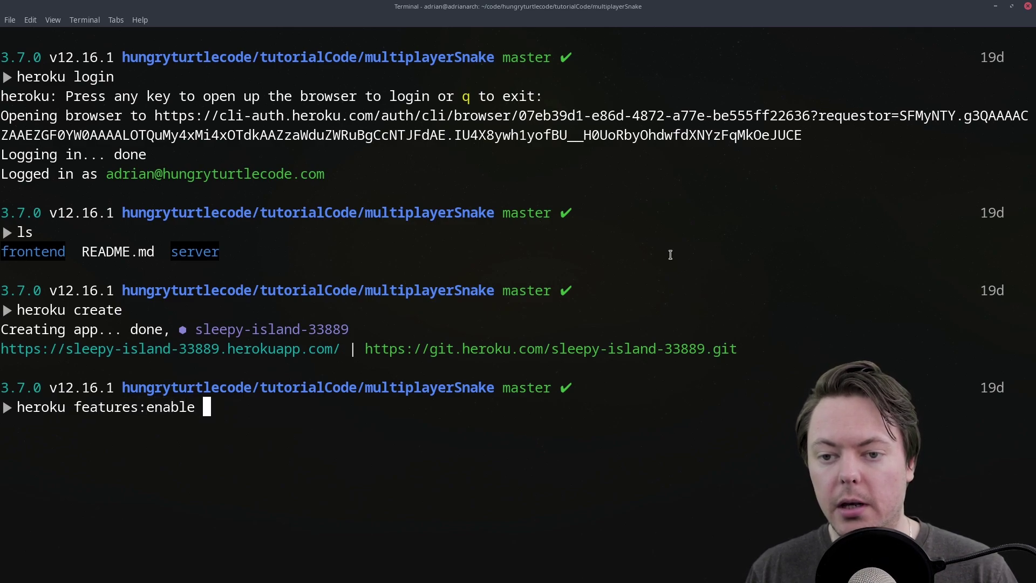
type("http-s")
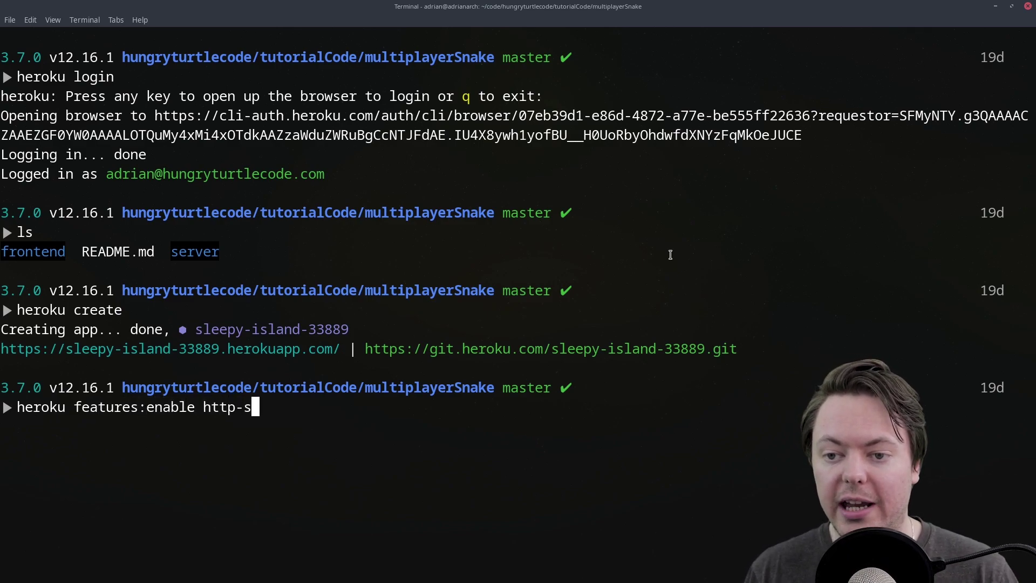
type("ession-a")
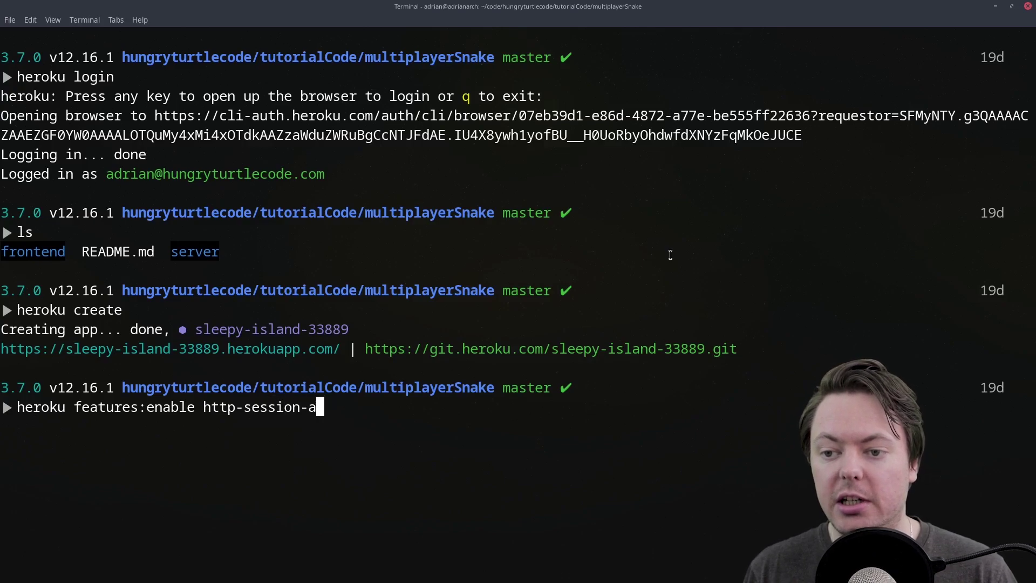
type("ffinity")
key("Return")
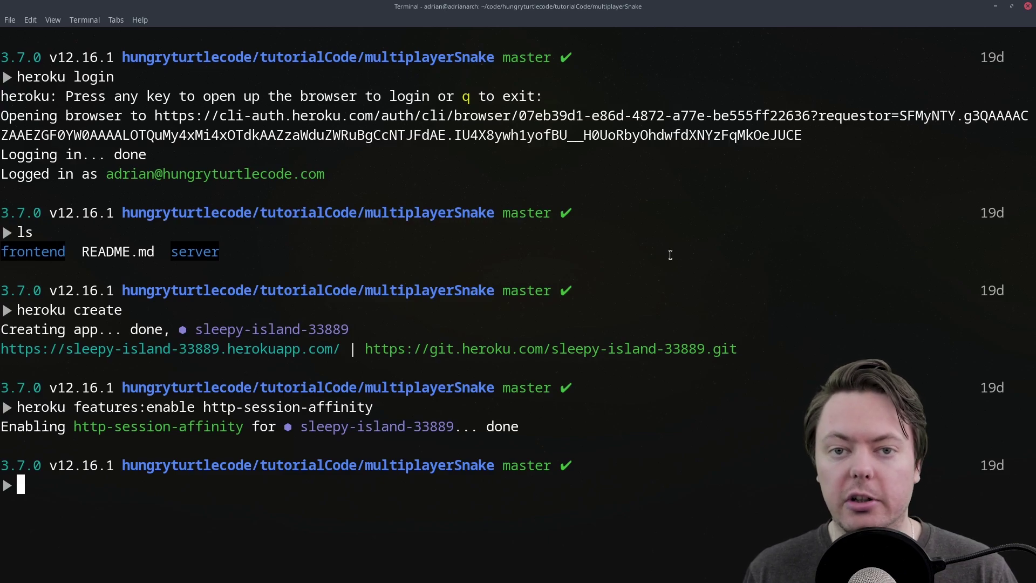
Refresh the Heroku dashboard and open sleepy-island-33889's Deploy tab.
key("alt+Tab")
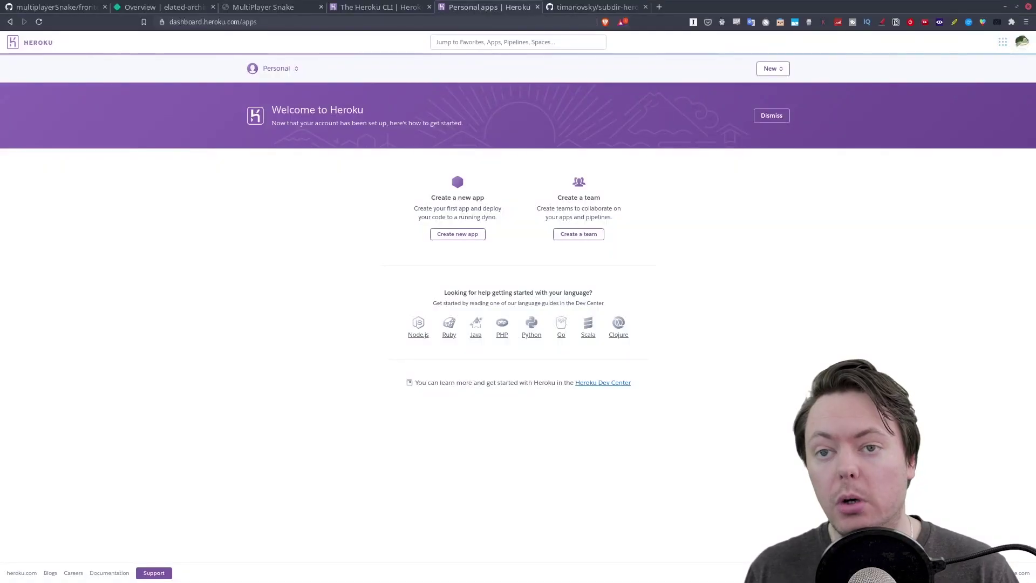
left_click(39, 22)
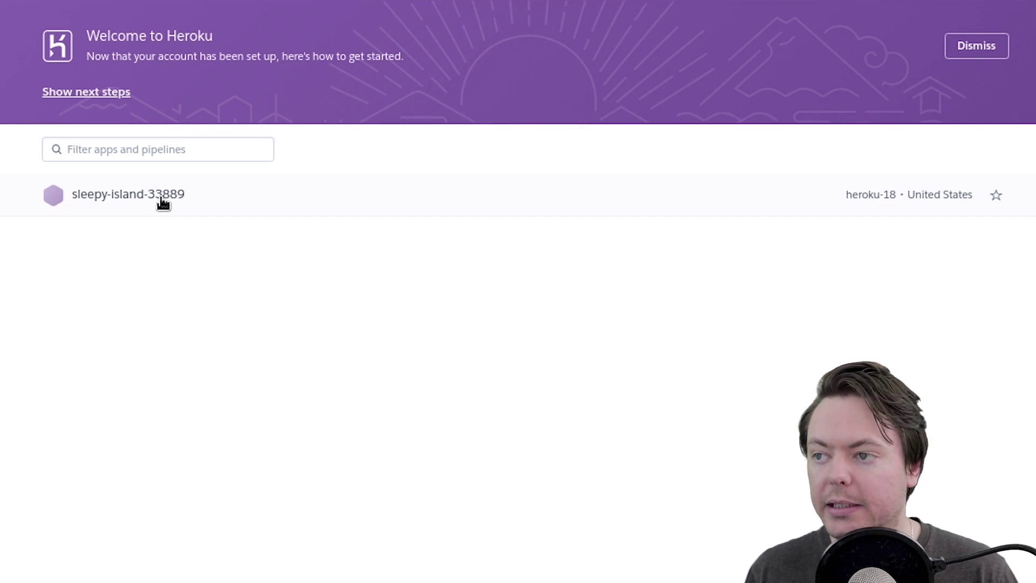
left_click(161, 199)
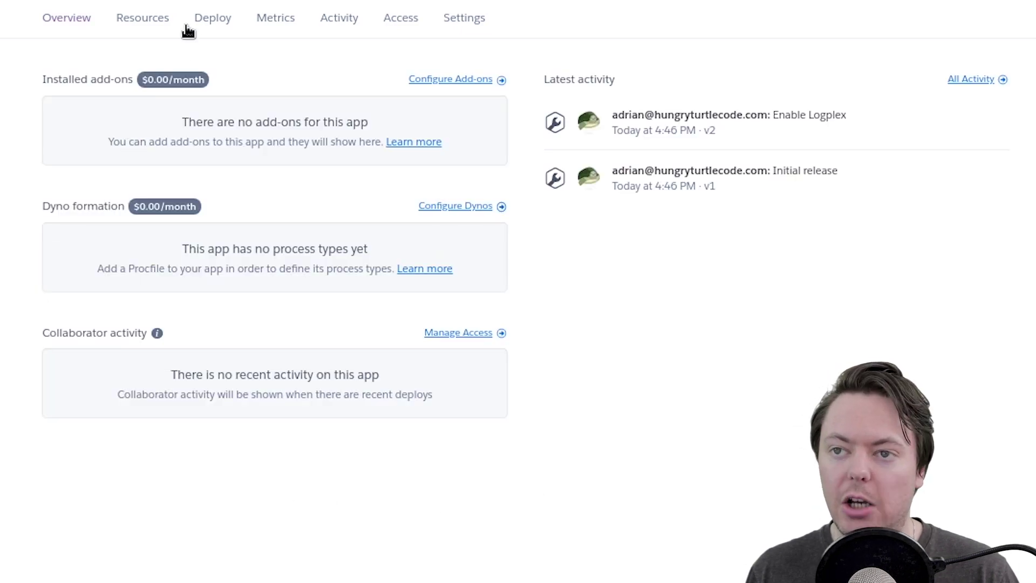
left_click(204, 18)
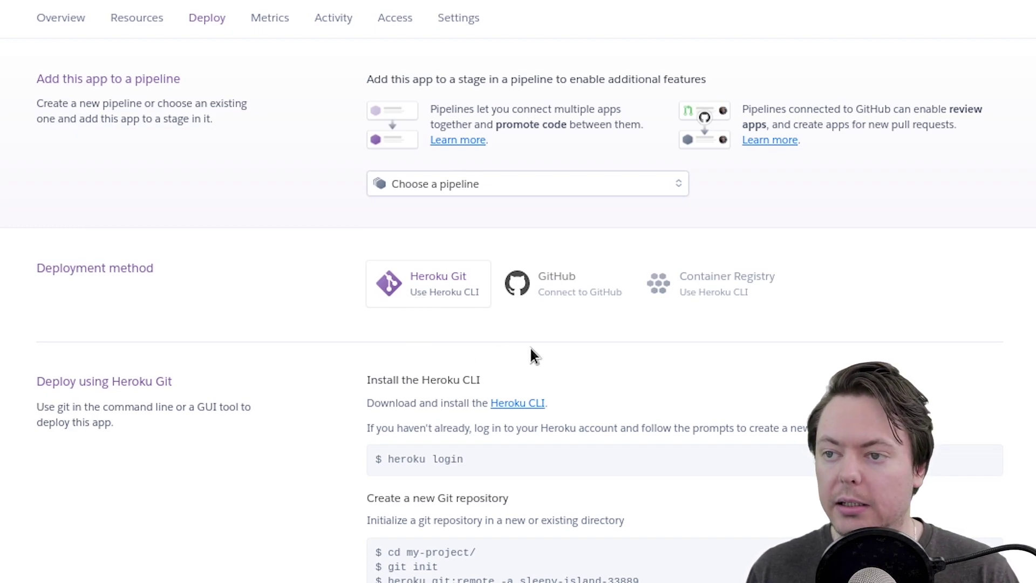
Use GitHub as the deployment method, search HungryTurtleCode for 'multiplayer', and connect multiplayerSnake.
left_click(560, 283)
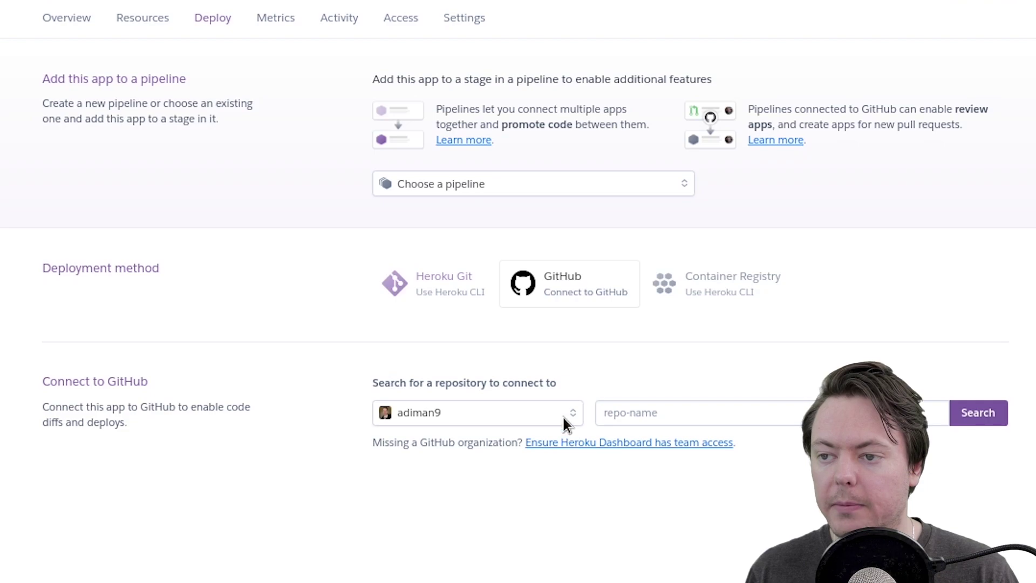
left_click(563, 416)
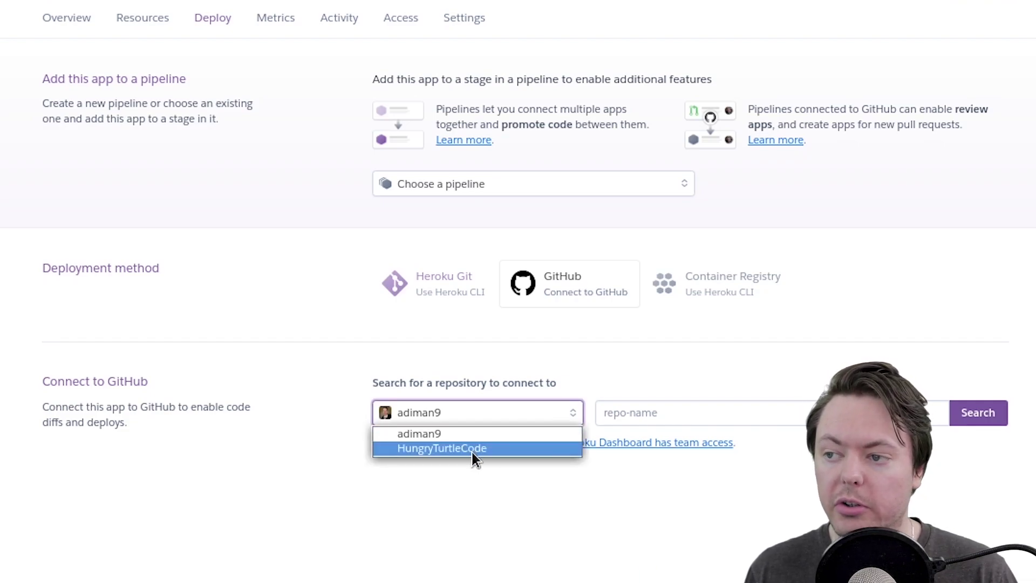
key("Up")
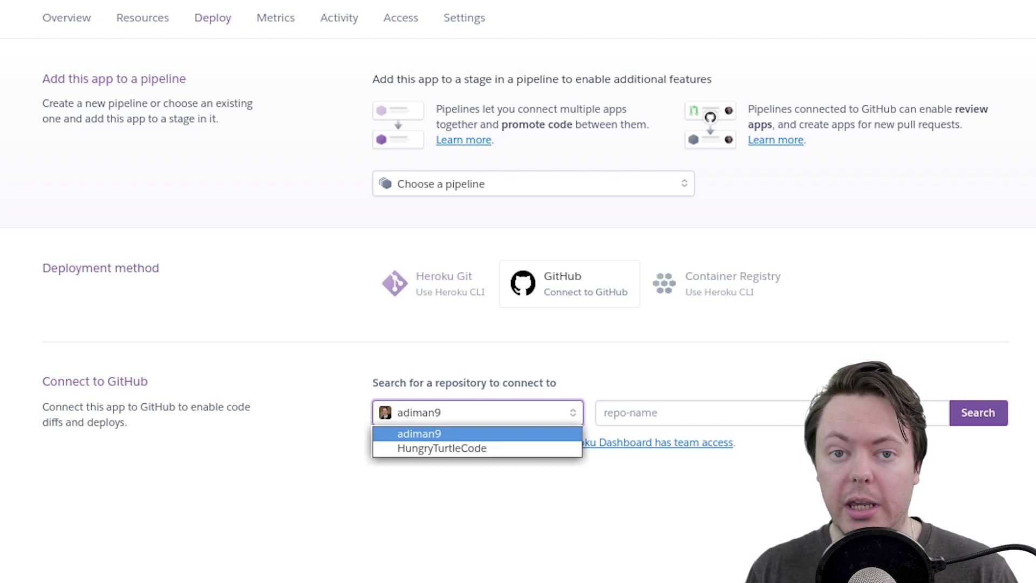
left_click(445, 448)
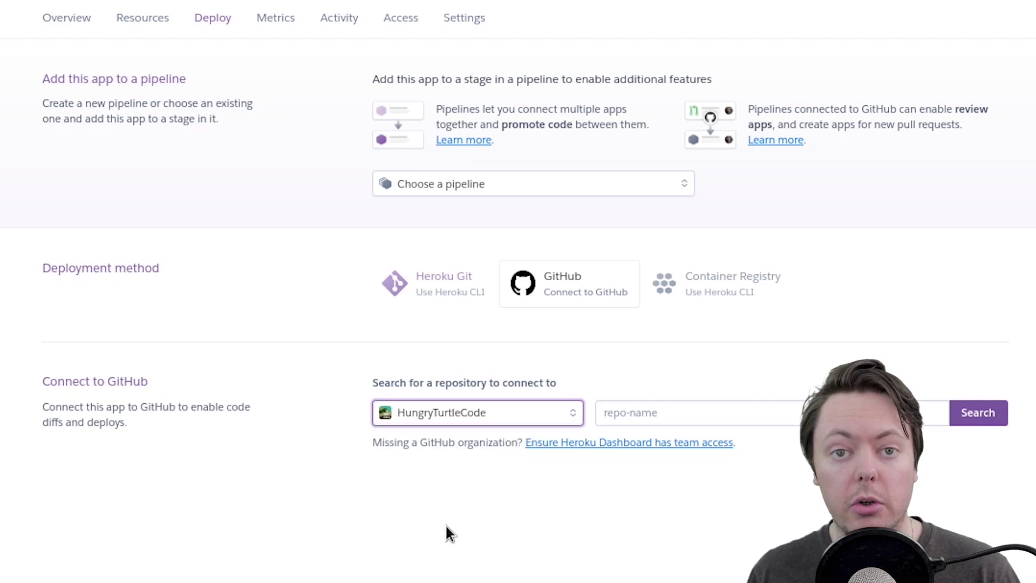
left_click(627, 414)
type("multiplayer")
left_click(997, 413)
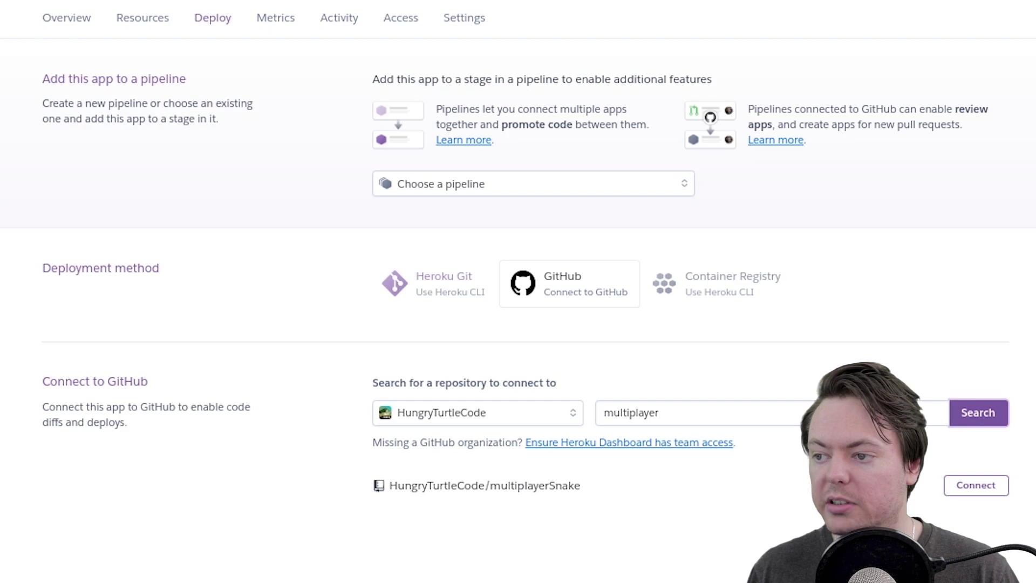
left_click(977, 485)
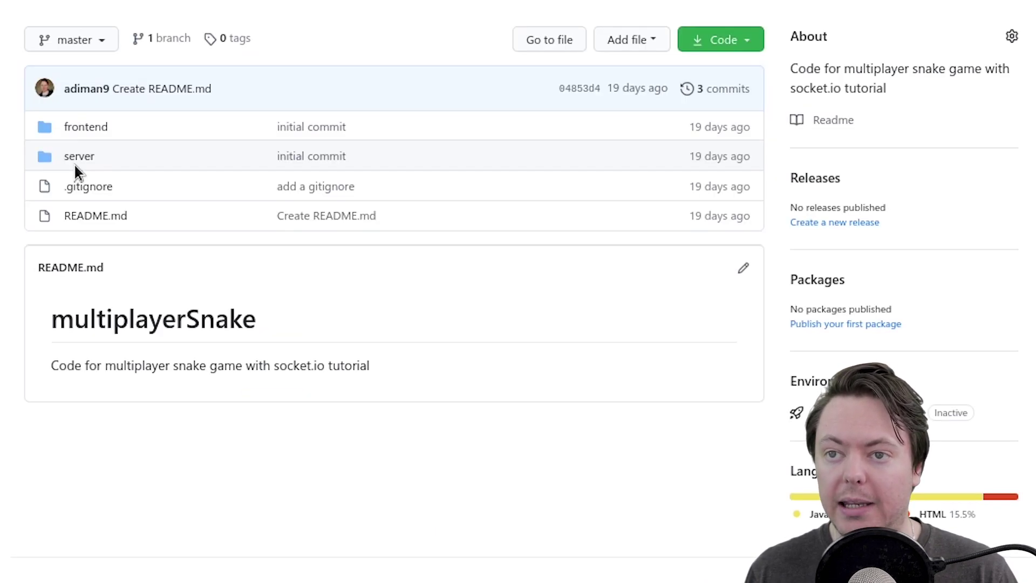
Open the server folder to see server.js, game.js, package.json and the other files.
left_click(75, 164)
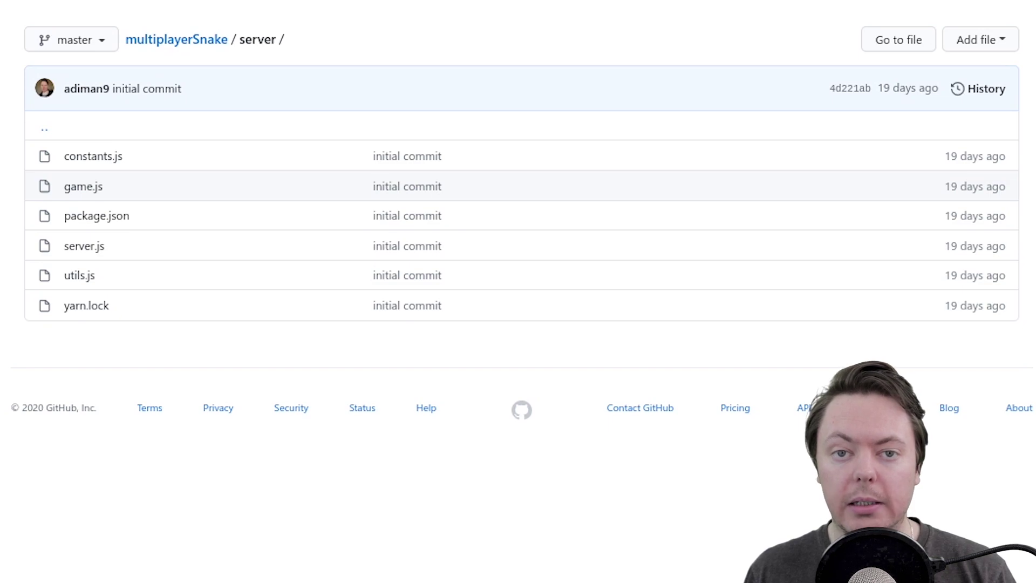
Open the Settings page of sleepy-island-33889 and scroll down to its Buildpacks section.
key("ctrl+Tab")
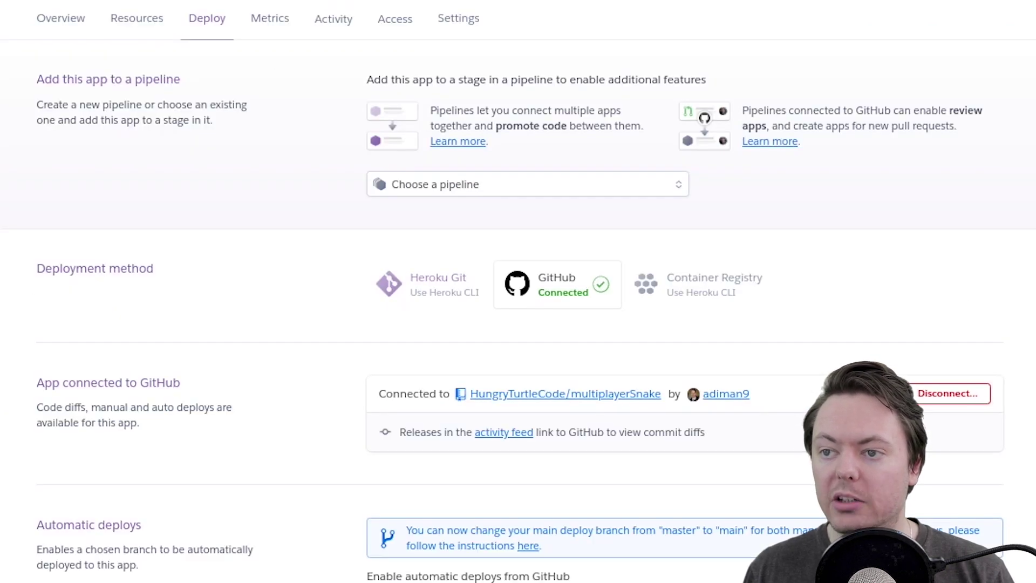
left_click(467, 17)
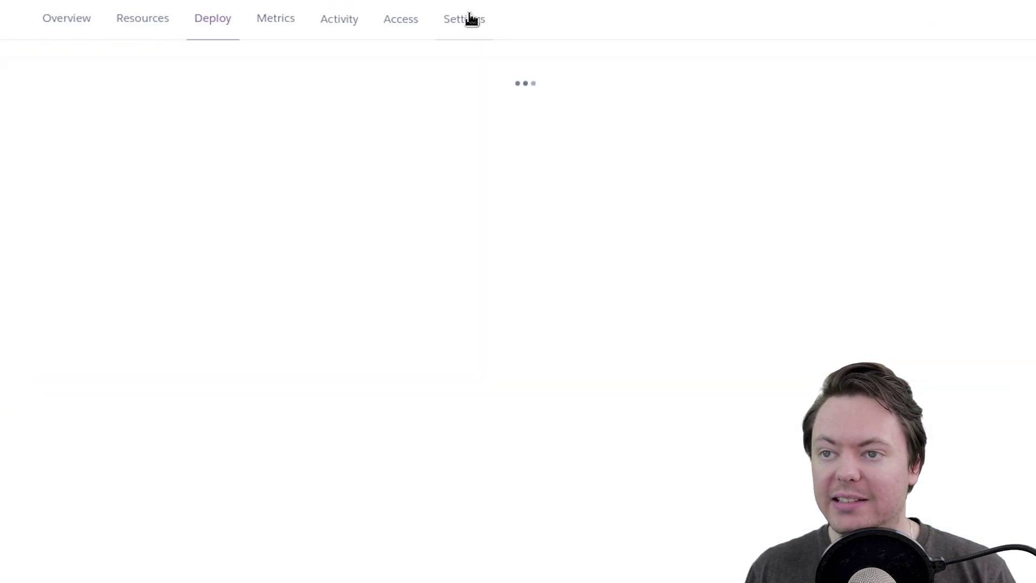
scroll(124, 319, "down", 6)
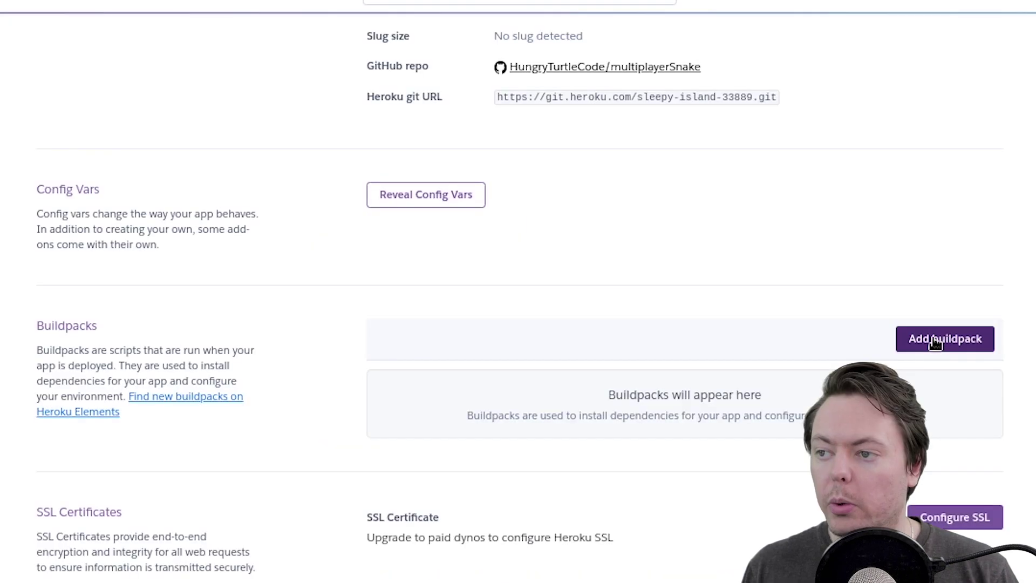
Add the subdir-heroku-buildpack from its pasted URL as the app's first buildpack.
left_click(931, 340)
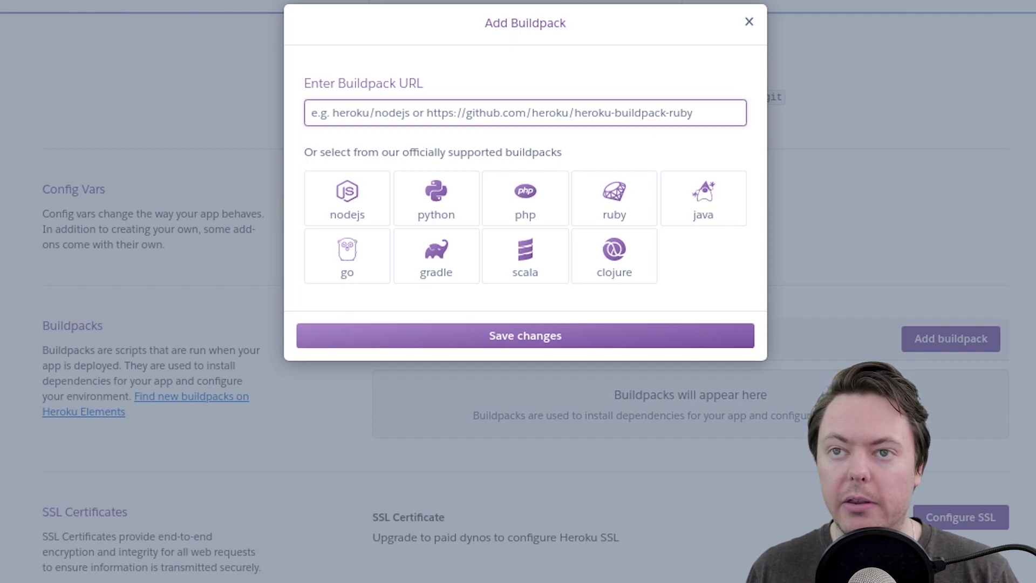
type("https://github.com/timanovsky/subdir-heroku-buildpack")
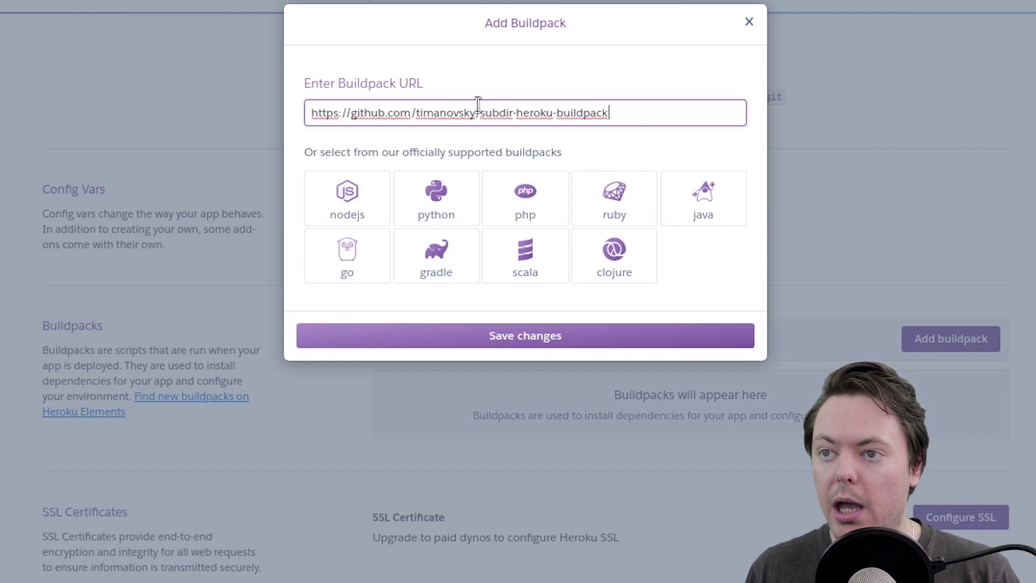
left_click(492, 335)
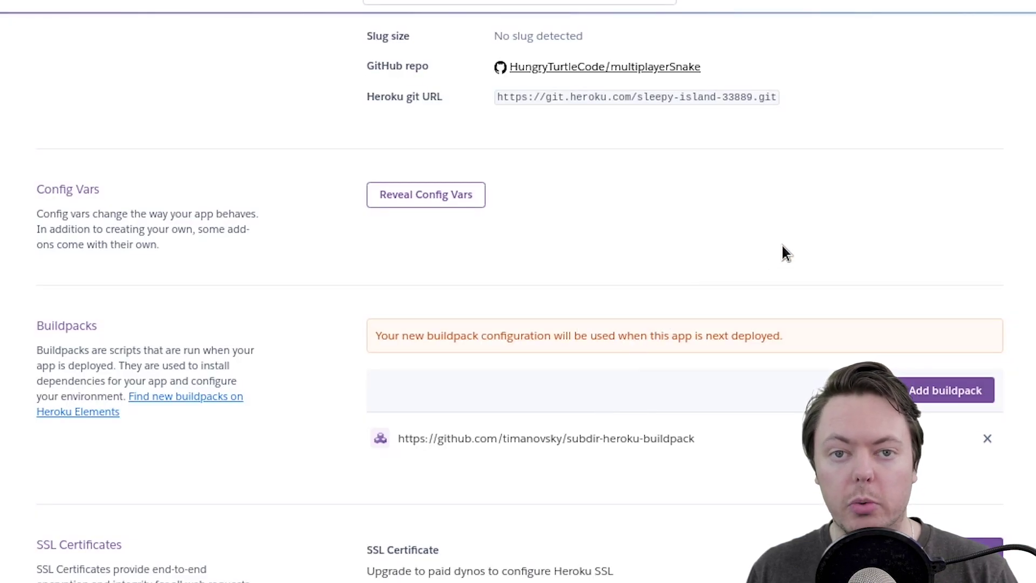
Add the official heroku/nodejs buildpack after it and save.
left_click(945, 393)
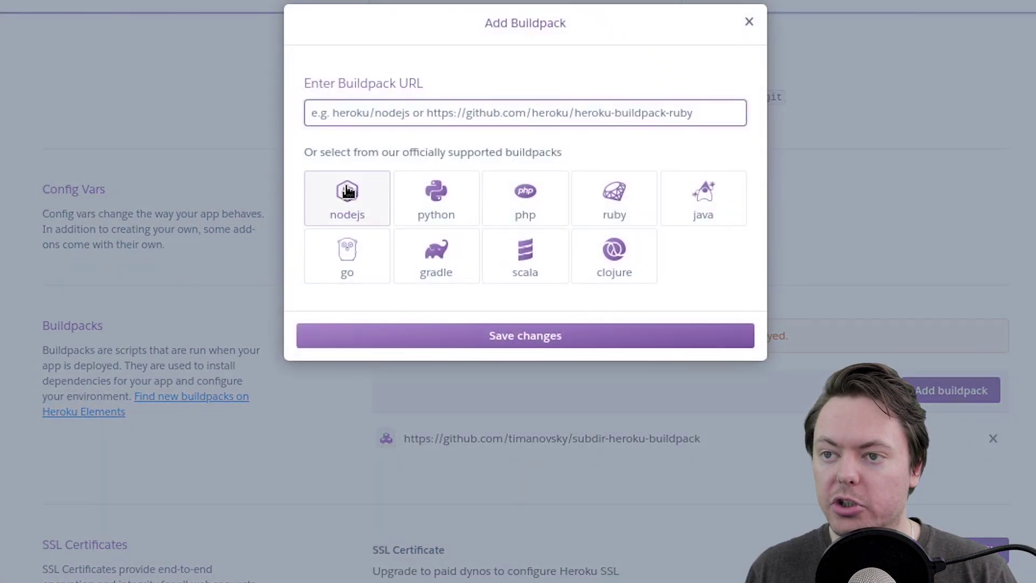
left_click(347, 194)
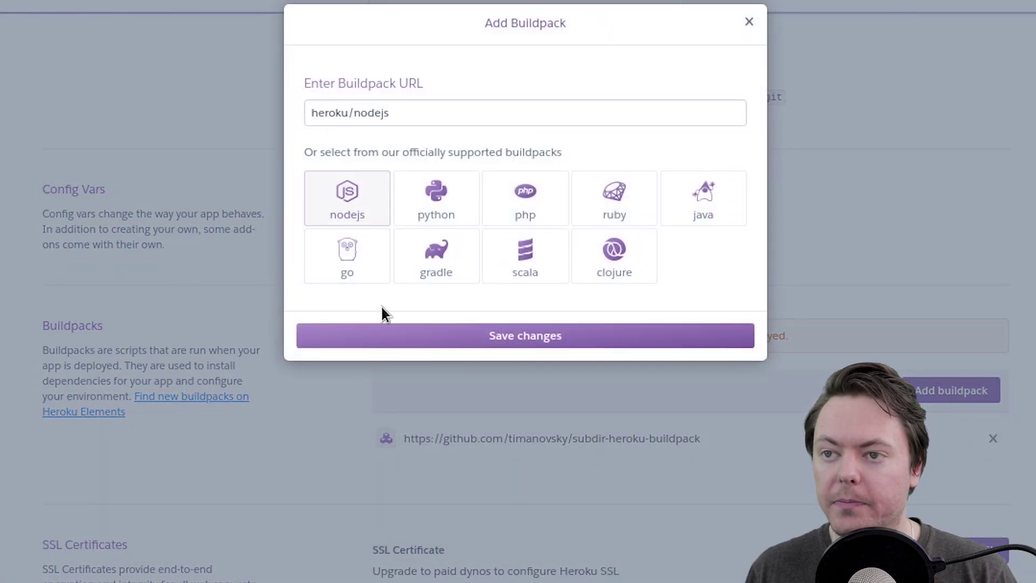
left_click(485, 347)
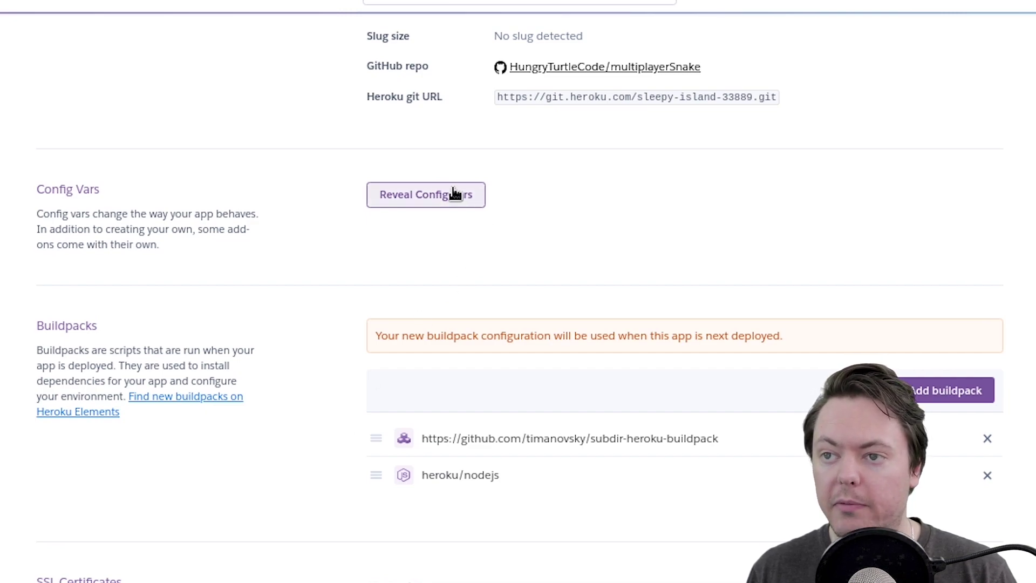
Add a PROJECT_PATH config var with value server, then hide the config vars again.
left_click(430, 188)
scroll(365, 496, "down", 2)
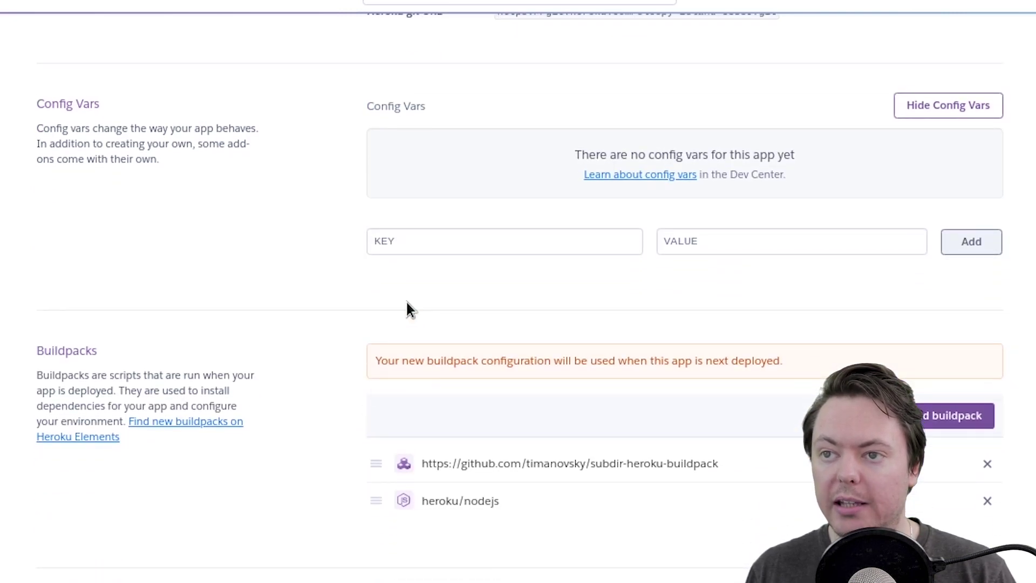
scroll(416, 189, "up", 1)
left_click(476, 286)
type("PROJECT_")
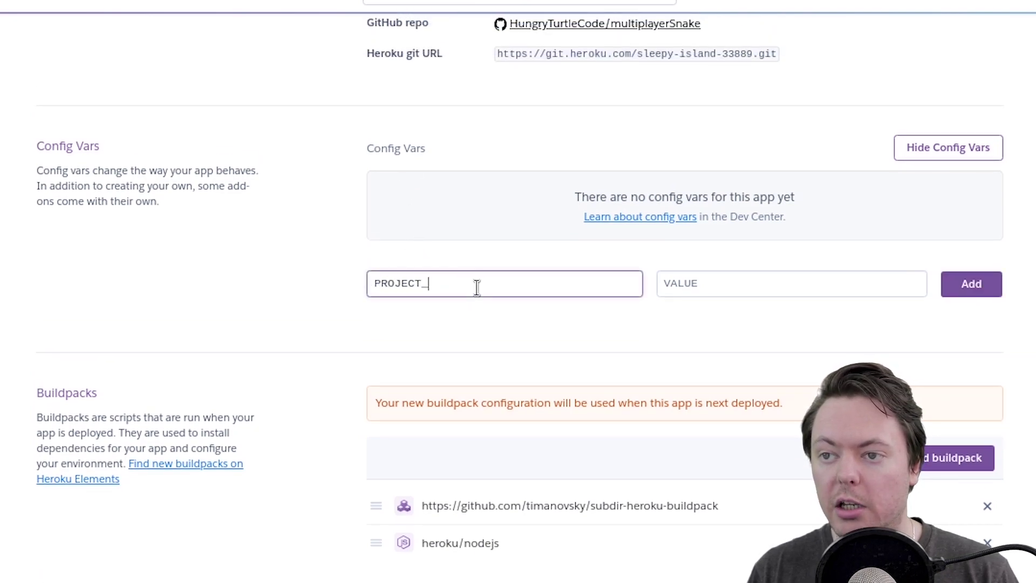
type("PATH")
left_click(758, 280)
type("server")
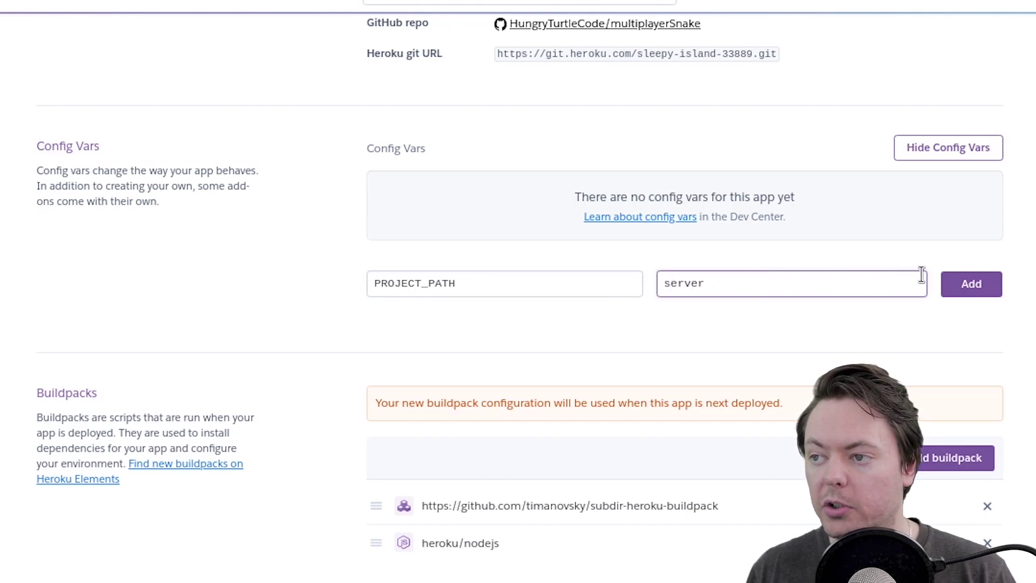
left_click(969, 280)
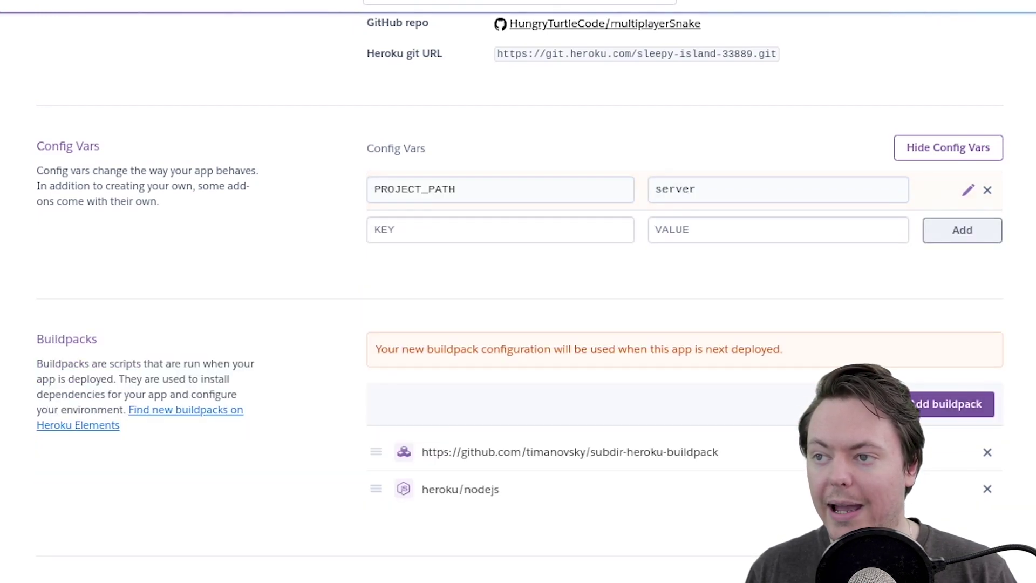
scroll(518, 291, "up", 1)
left_click(962, 198)
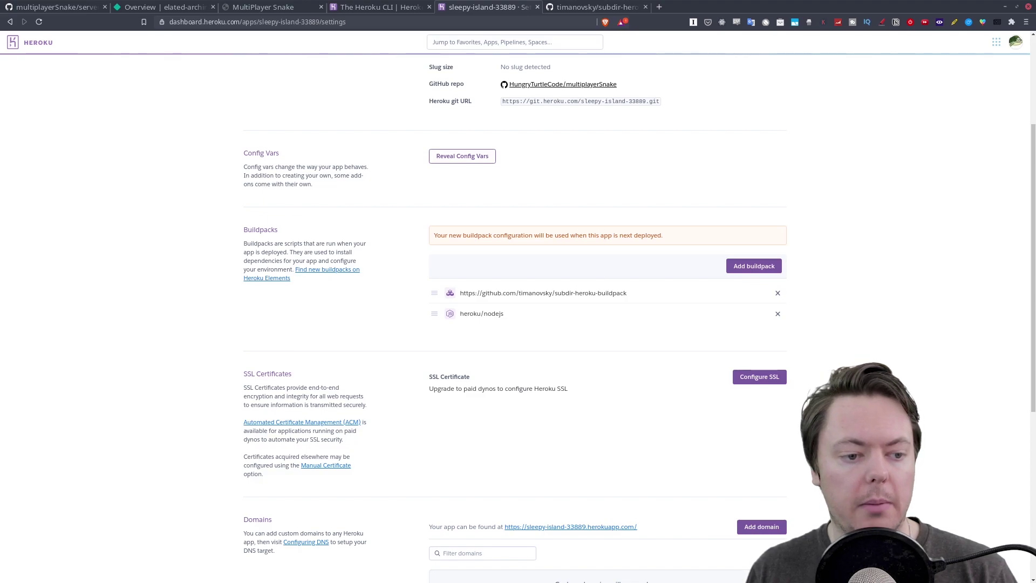
Launch Vim in the project folder and open server/server.js from the file tree.
key("alt+Tab")
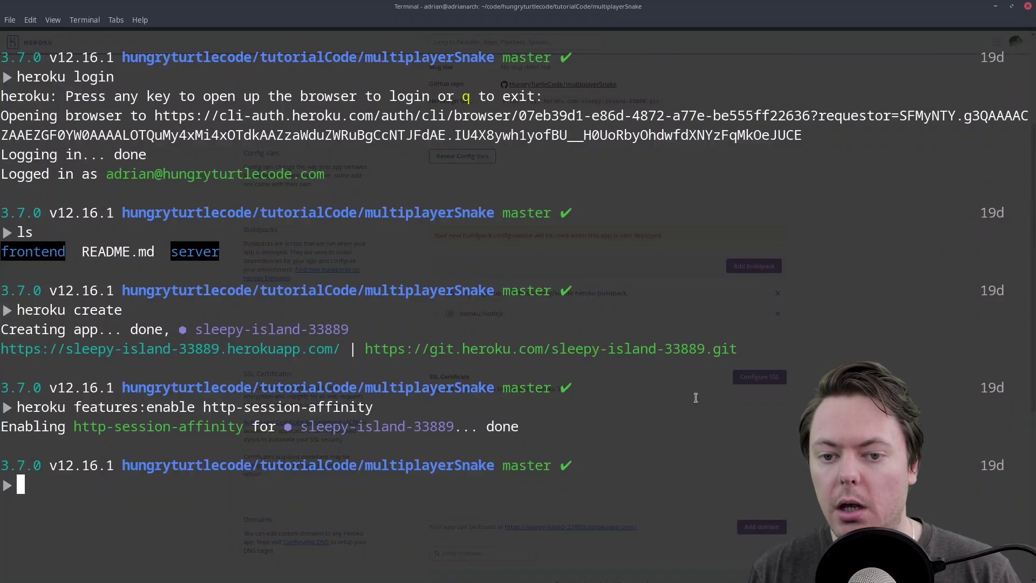
type("vim")
key("Return")
key("j")
key("j")
key("j")
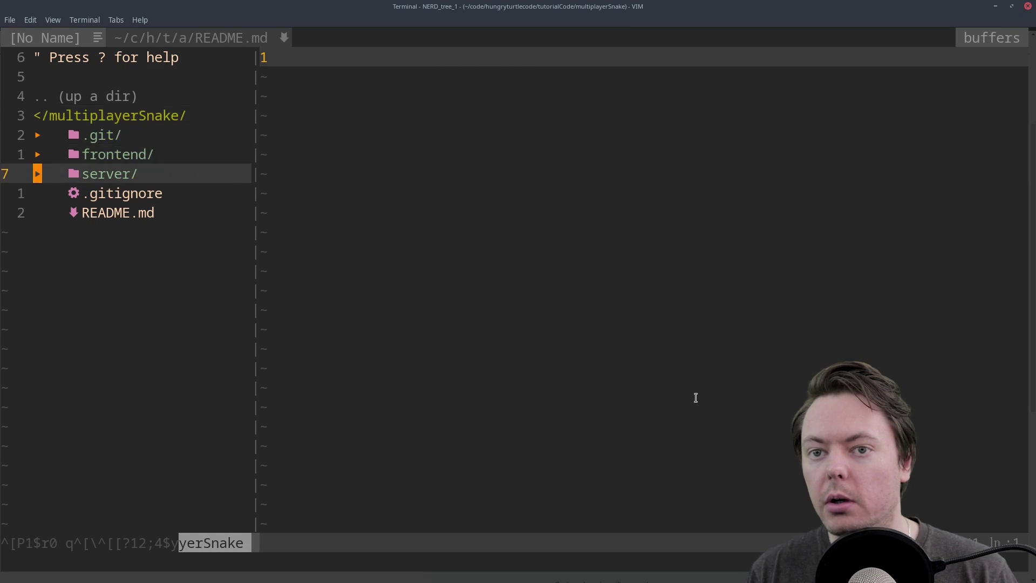
key("o")
key("j")
key("j")
key("j")
key("j")
key("j")
key("o")
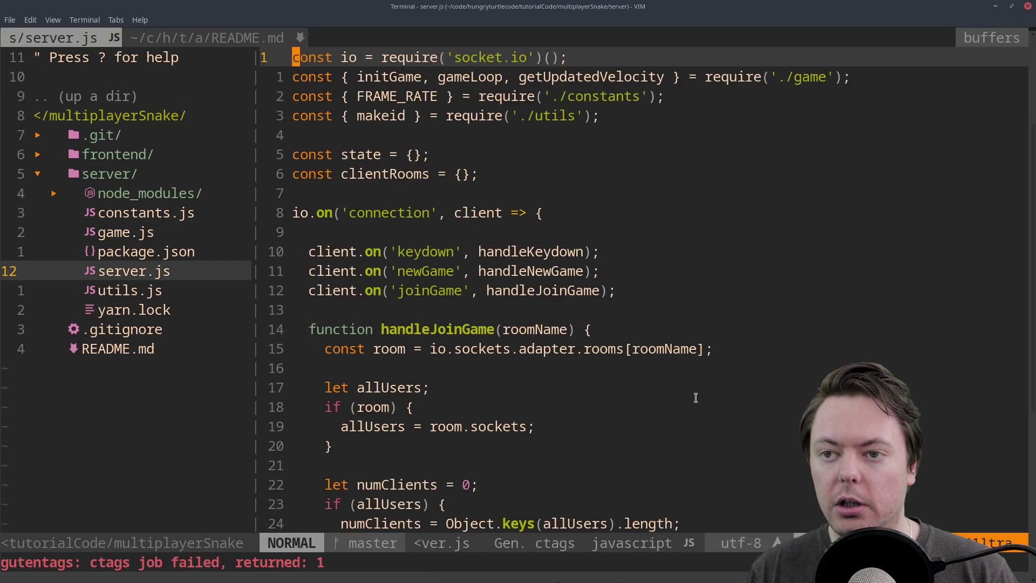
Change io.listen(3000) to io.listen(process.env.PORT || 3000) and save server.js.
key("shift+g")
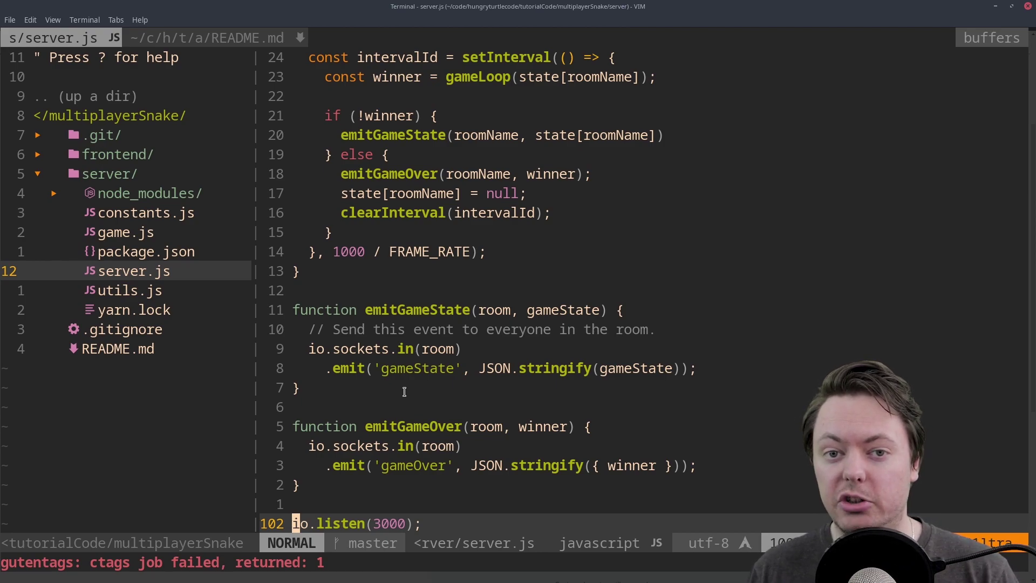
key("l")
key("l")
key("l")
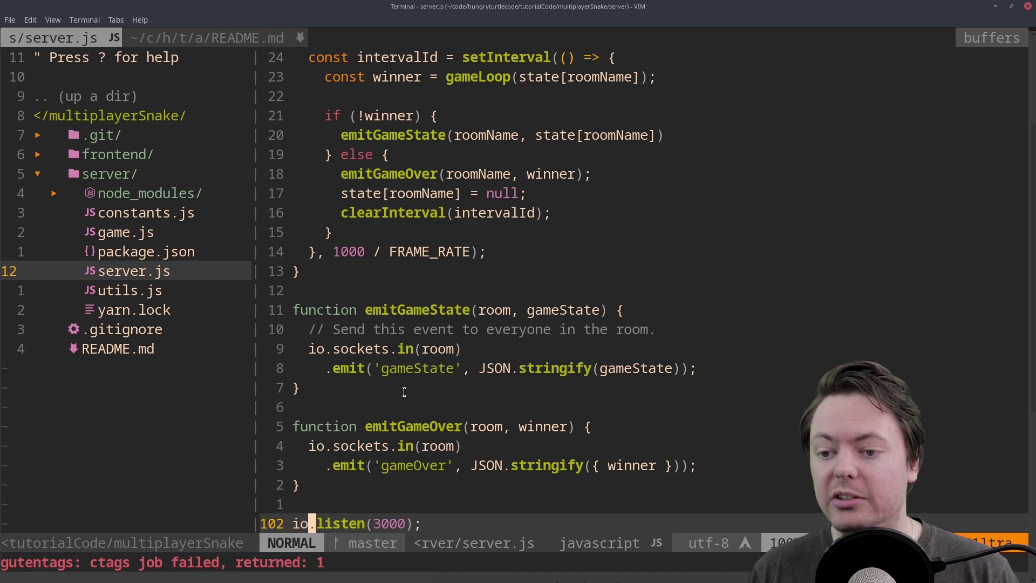
key("e")
key("l")
key("l")
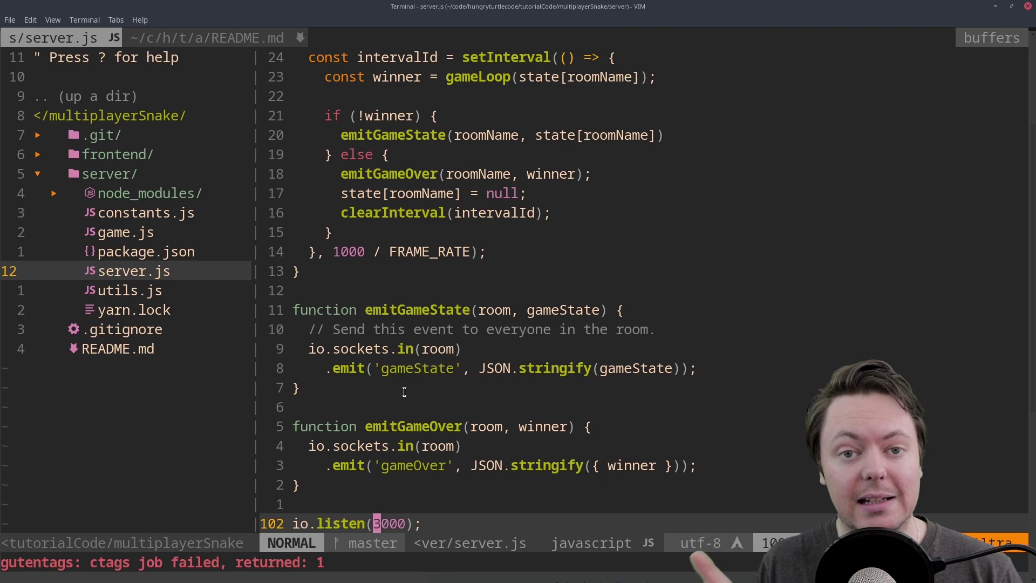
key("u")
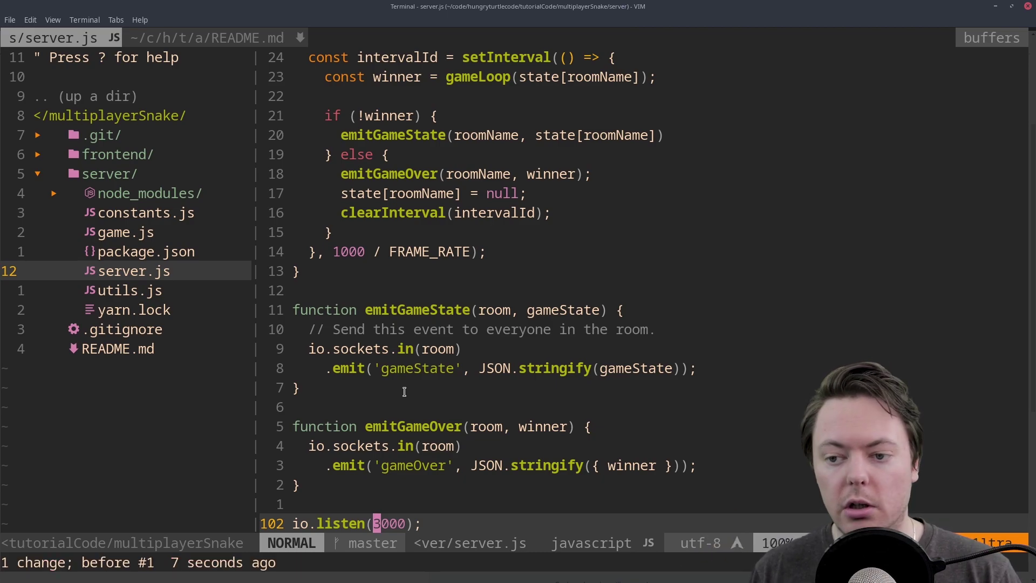
key("o")
key("Return")
key("Return")
key("Return")
key("Return")
key("Return")
key("Return")
key("Return")
key("Return")
key("Return")
key("Return")
key("BackSpace")
key("BackSpace")
key("BackSpace")
key("BackSpace")
key("BackSpace")
key("BackSpace")
key("BackSpace")
key("BackSpace")
key("BackSpace")
key("BackSpace")
key("BackSpace")
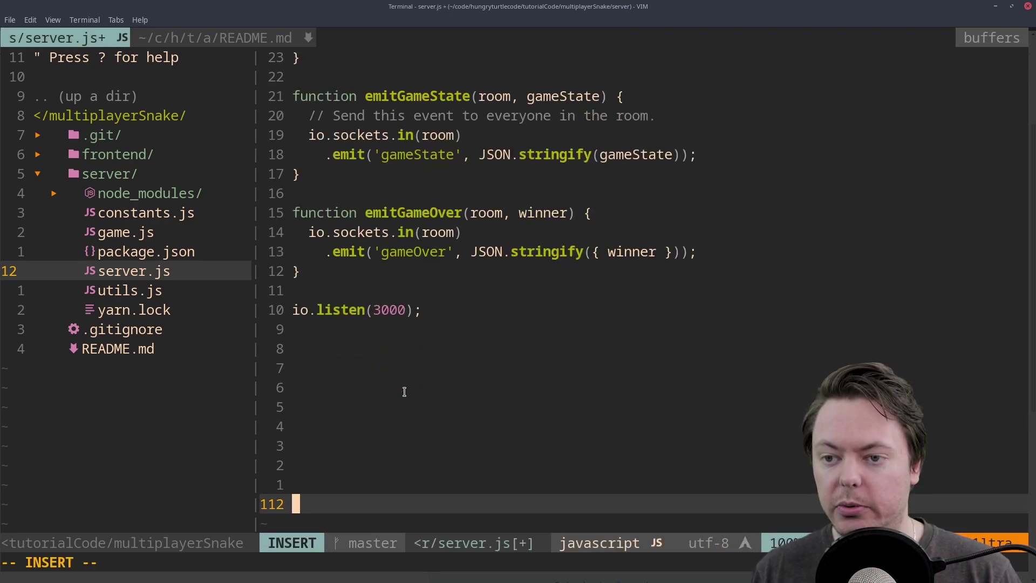
key("Escape")
key("b")
key("b")
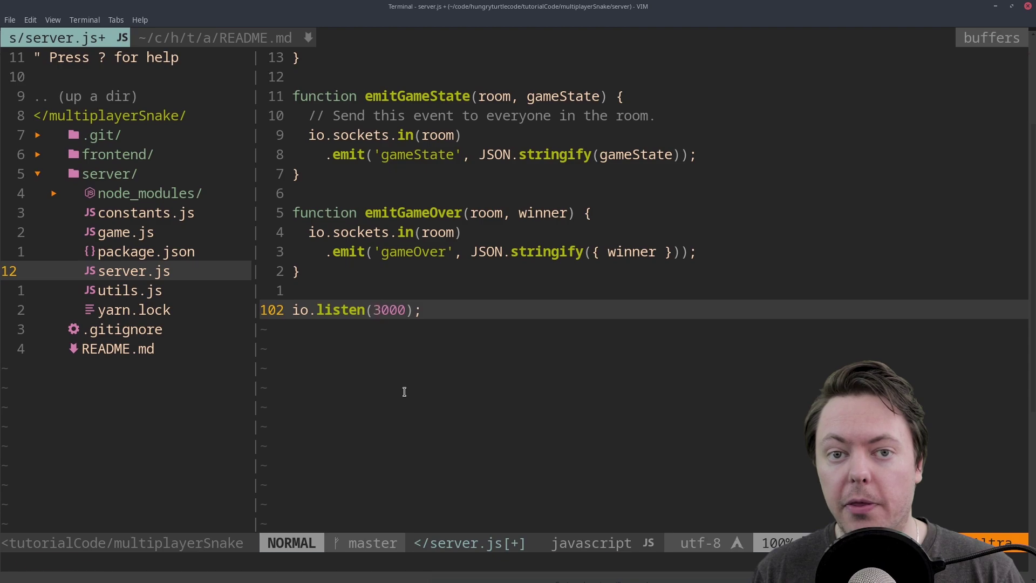
type("isten(")
type("process")
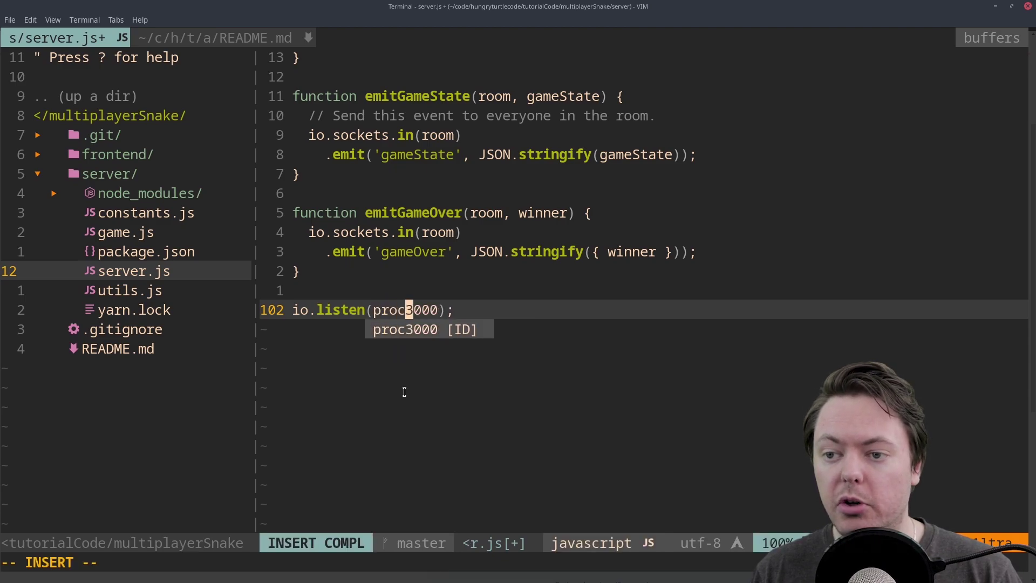
type(".env.PORT")
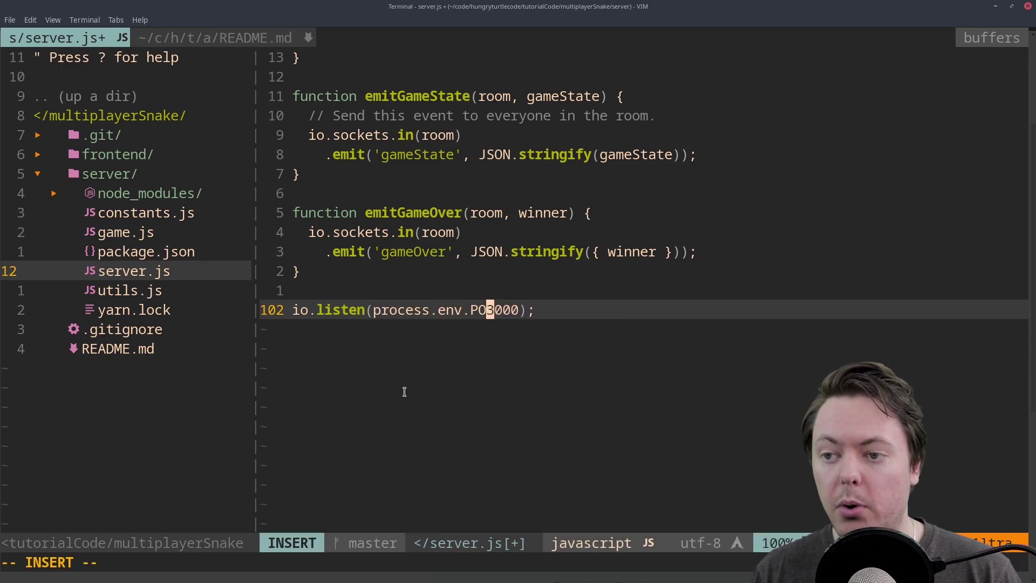
type(" ||")
key("Escape")
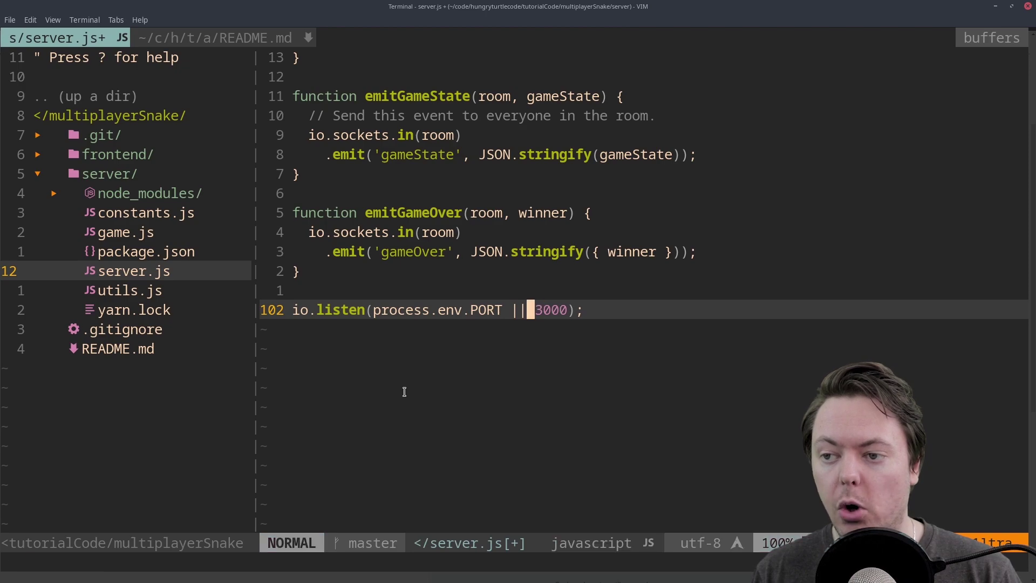
key("O")
key("Escape")
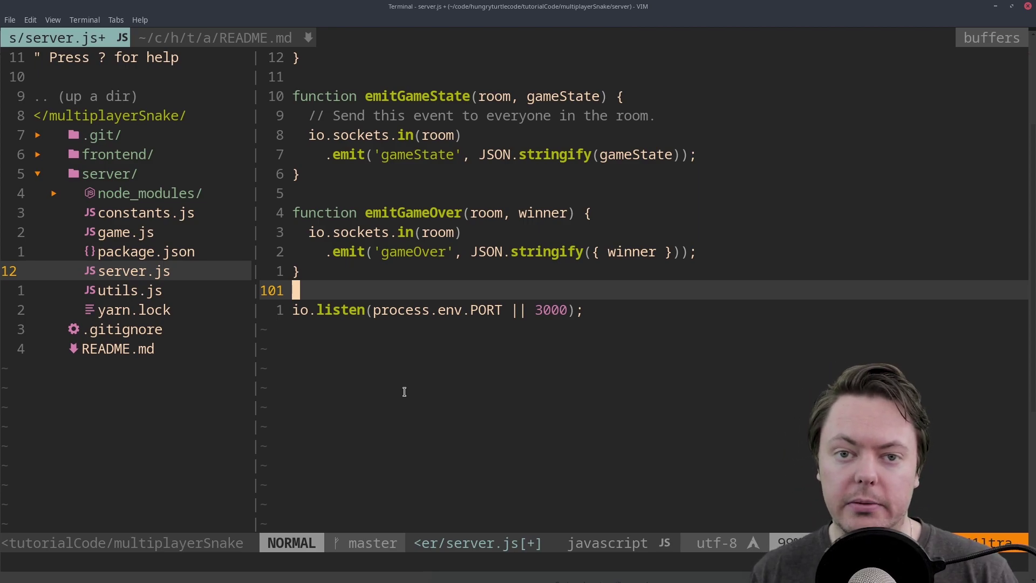
type(":w")
key("Return")
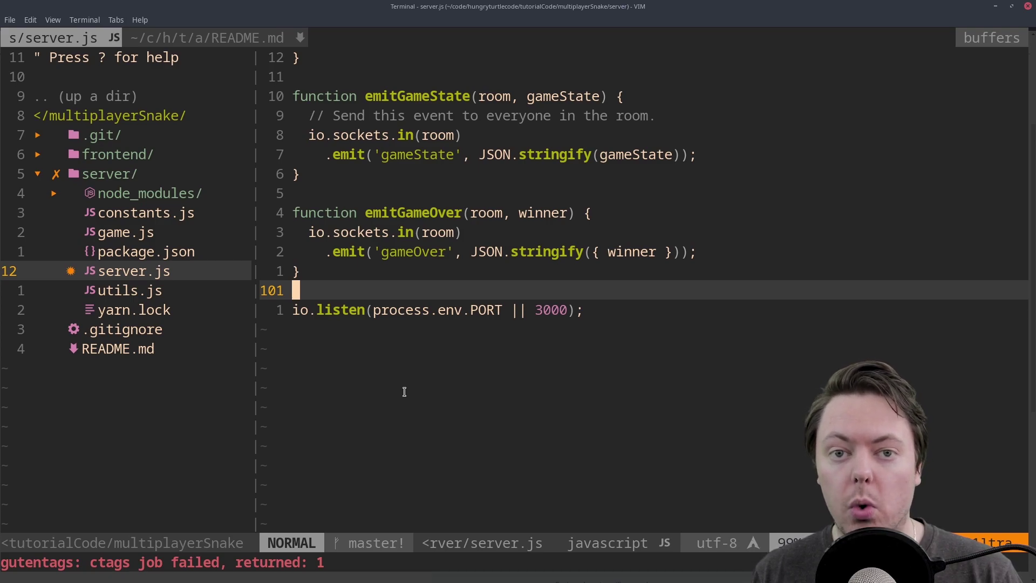
Open frontend/index.js from the file tree to view its localhost:3000 socket URL.
key("ctrl+w")
key("h")
key("k")
key("k")
key("k")
key("k")
key("k")
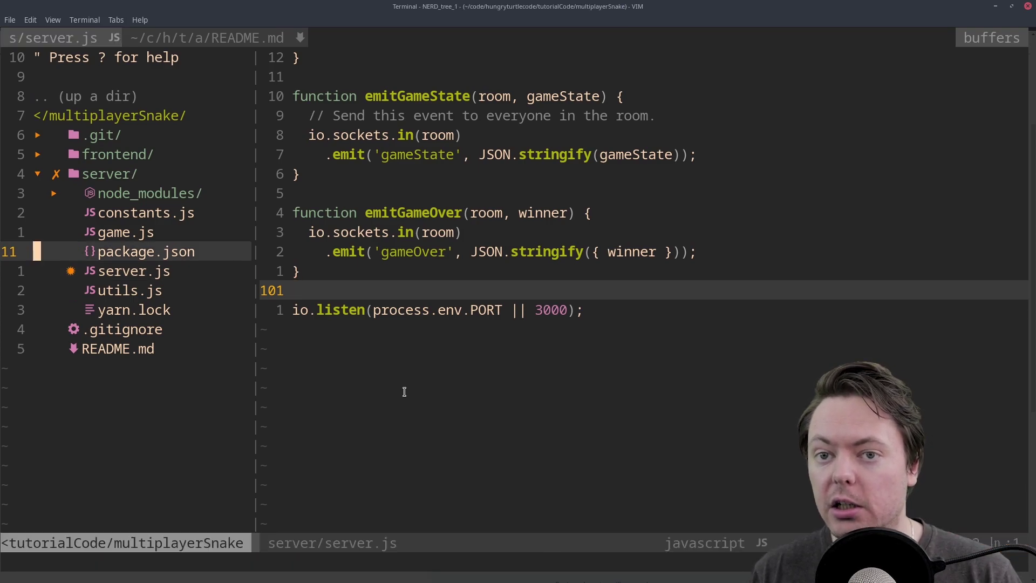
key("k")
key("Return")
key("j")
key("j")
key("Return")
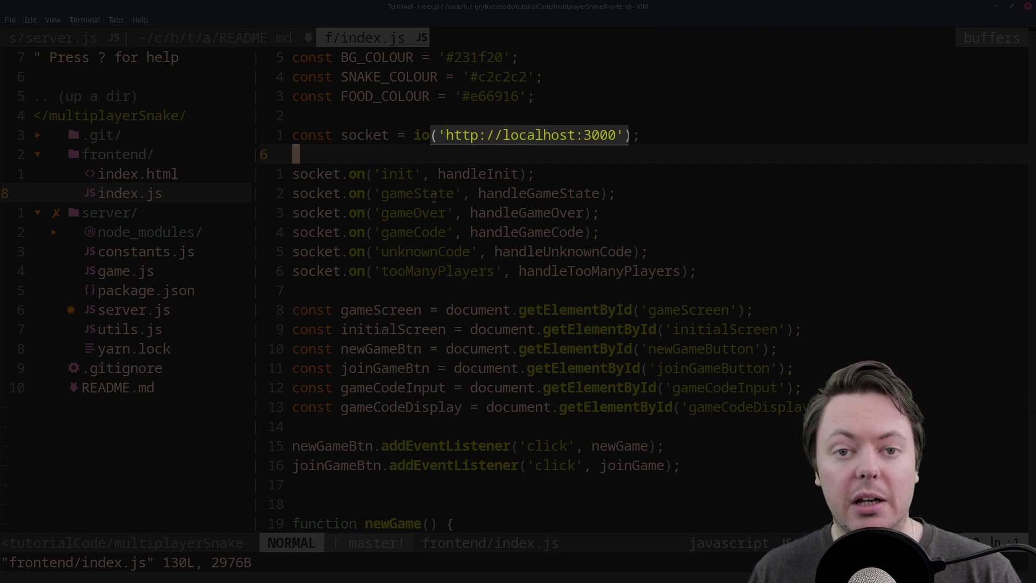
key("alt+Tab")
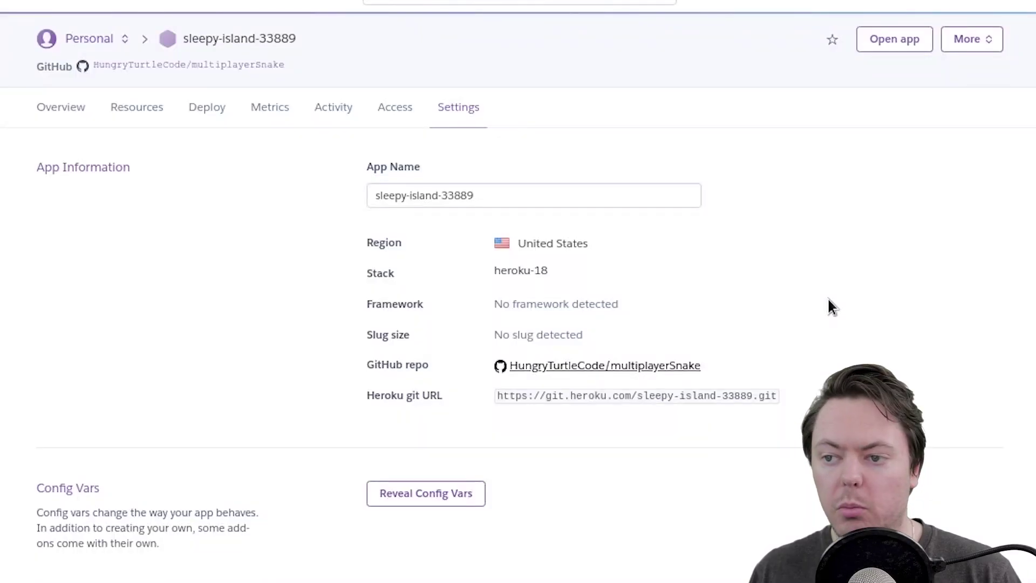
scroll(828, 308, "down", 10)
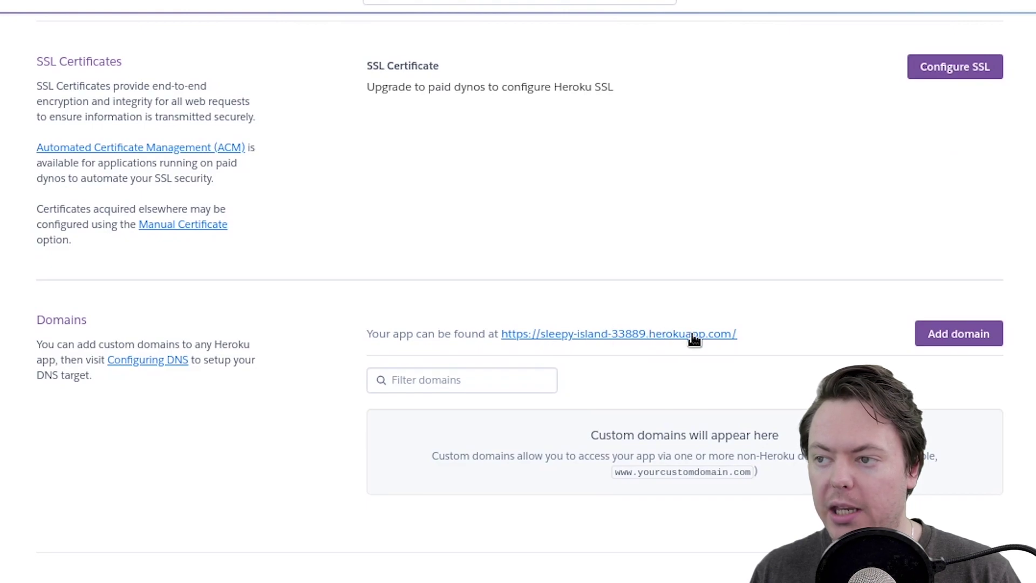
left_click_drag(738, 331, 501, 332)
right_click(505, 333)
left_click(562, 514)
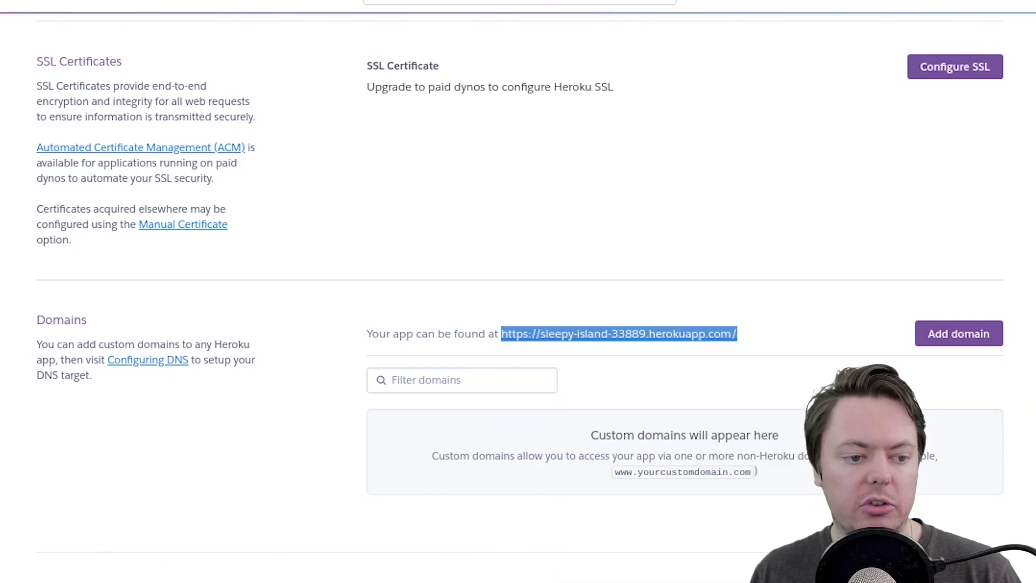
Replace the localhost:3000 socket URL in index.js with the pasted Heroku URL and save.
key("alt+Tab")
key("k")
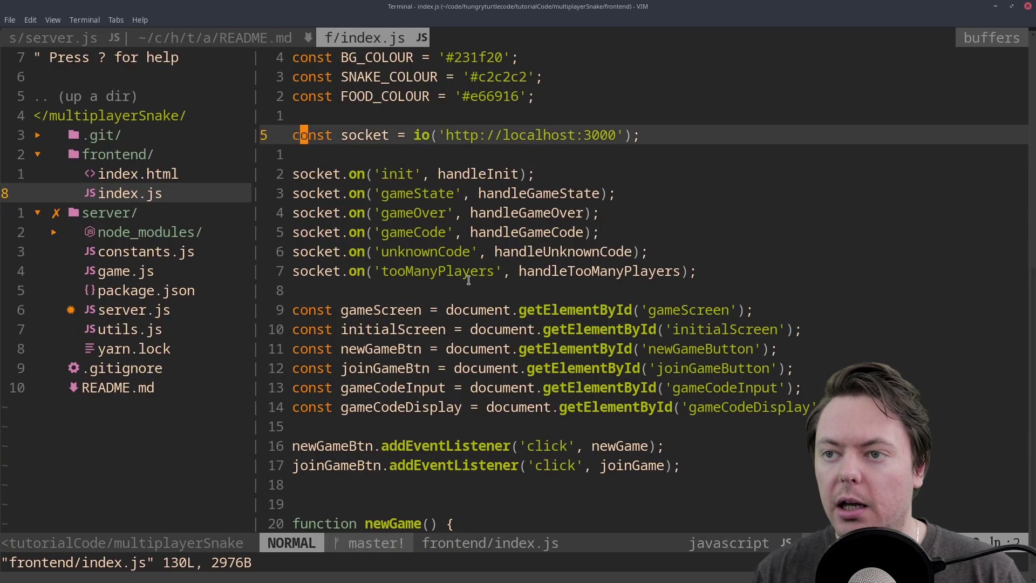
key("l")
key("l")
key("l")
key("l")
key("l")
key("l")
key("l")
key("l")
key("l")
key("l")
key("l")
key("l")
key("l")
key("l")
key("l")
key("l")
key("l")
key("l")
key("l")
key("l")
key("c")
key("i")
key("apostrophe")
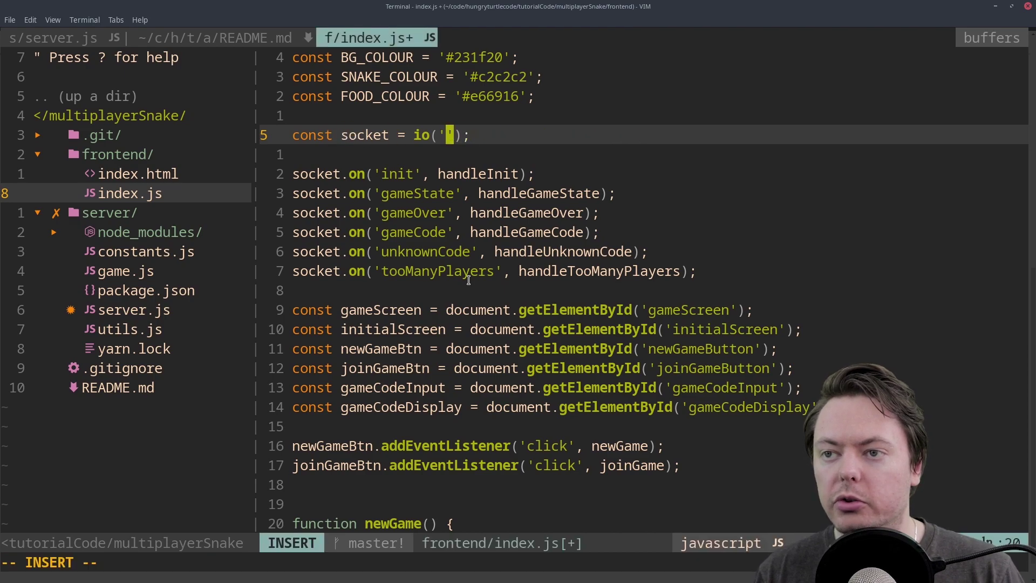
key("ctrl+shift+v")
key("Escape")
type(":w")
key("Return")
key("k")
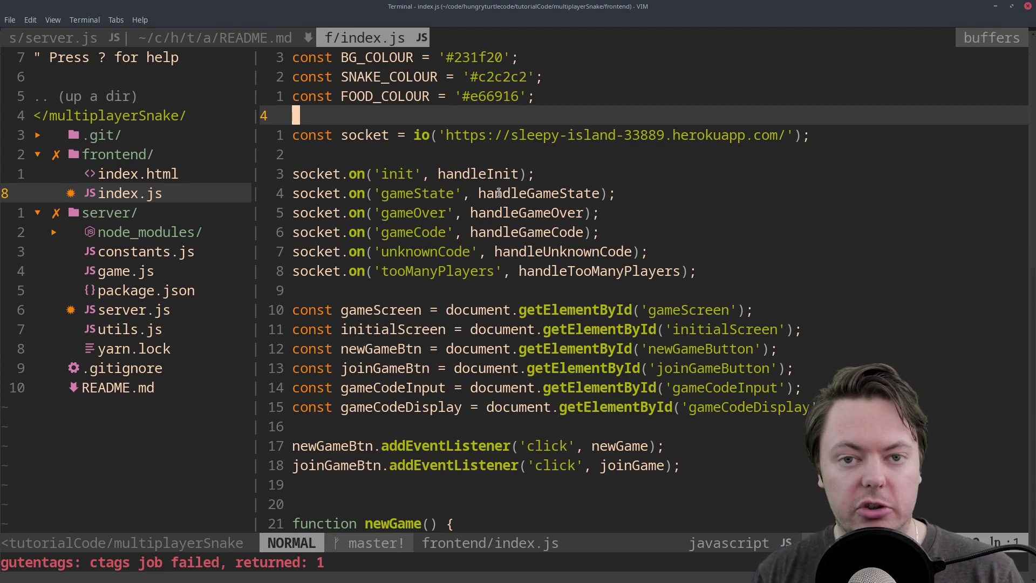
Quit Vim and check which files changed with git status.
type(":q")
key("Return")
type("git ")
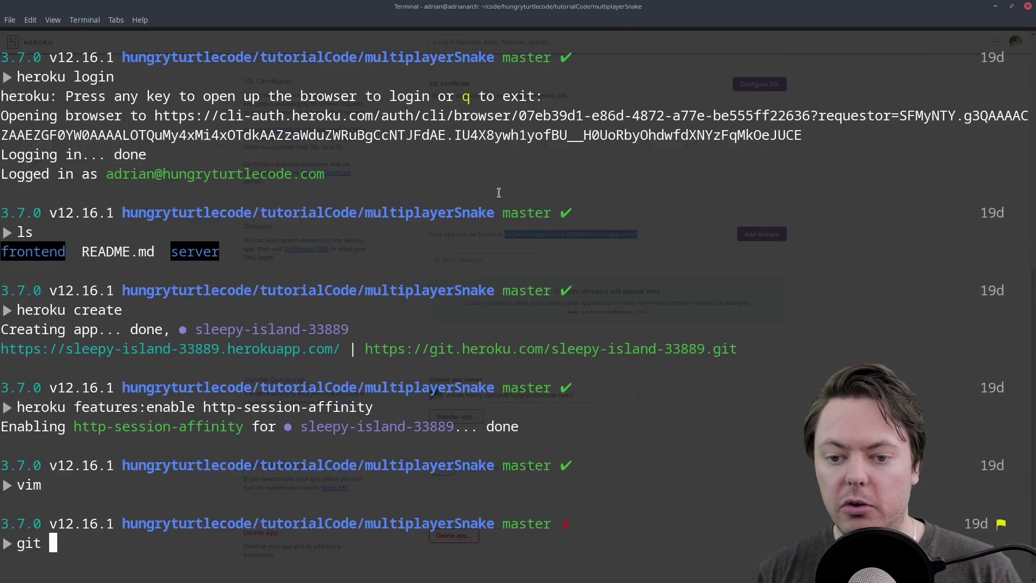
type("status")
key("Return")
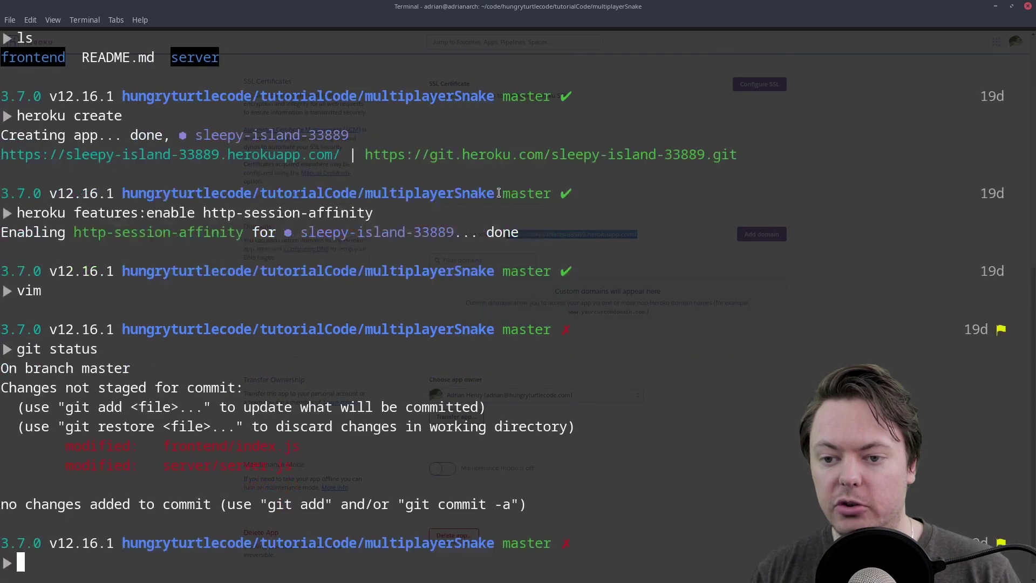
Stage frontend/ and server/, commit as "update code for deploy process", and push to origin master.
type("git a")
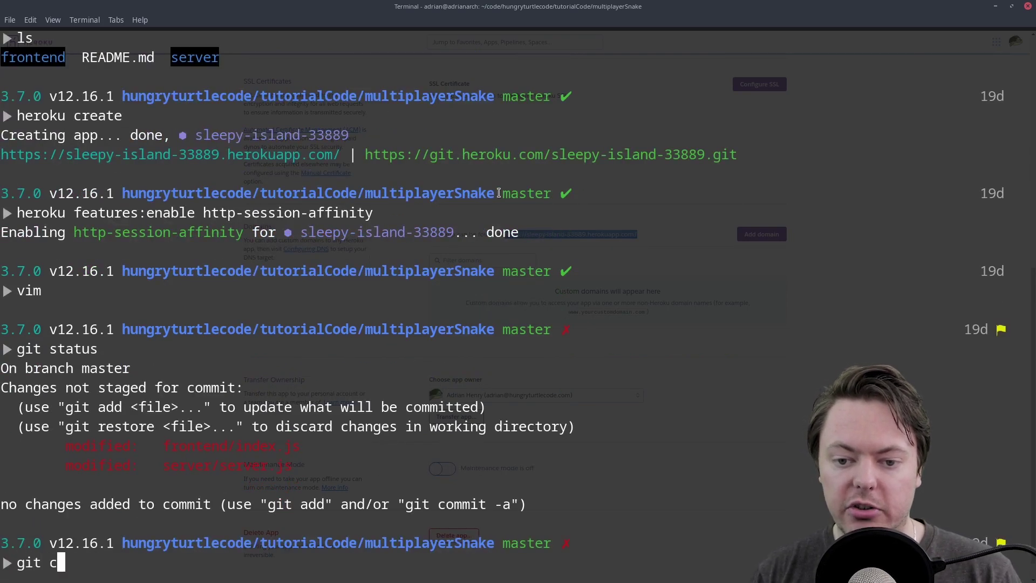
type("dd frontend/ ")
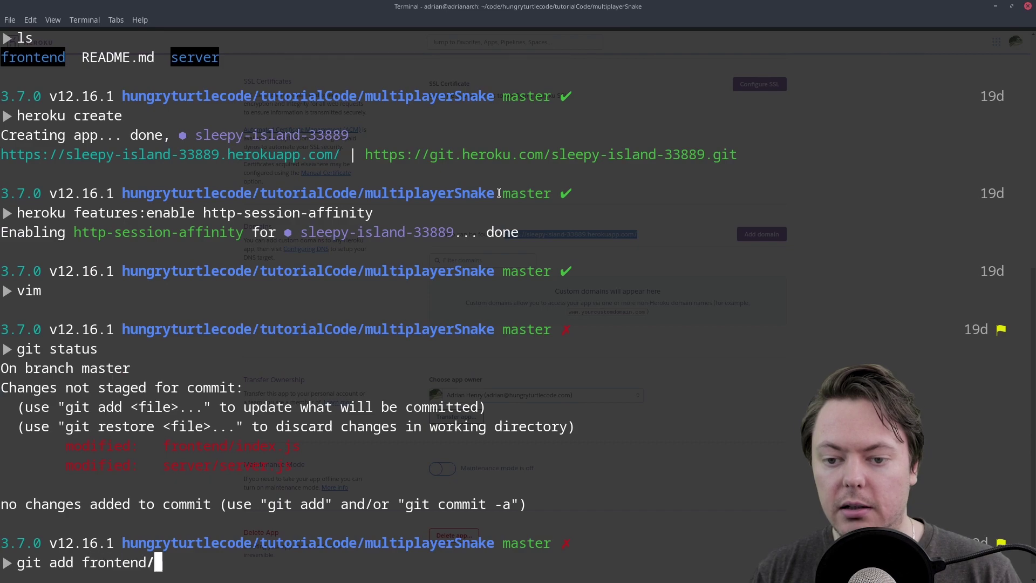
type("server/")
key("Return")
type("gi")
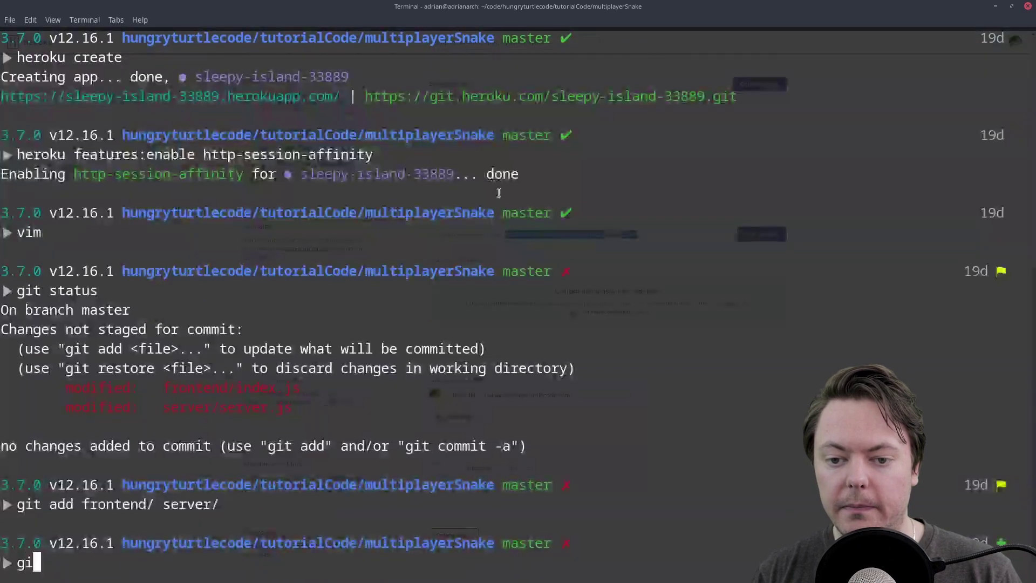
type("t commit -m ")
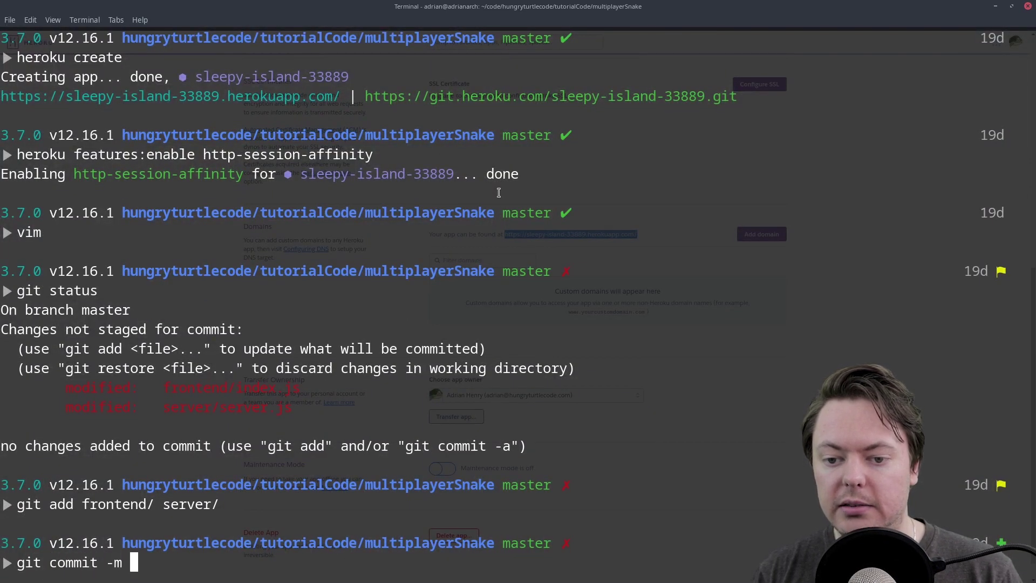
type("\"update code for ")
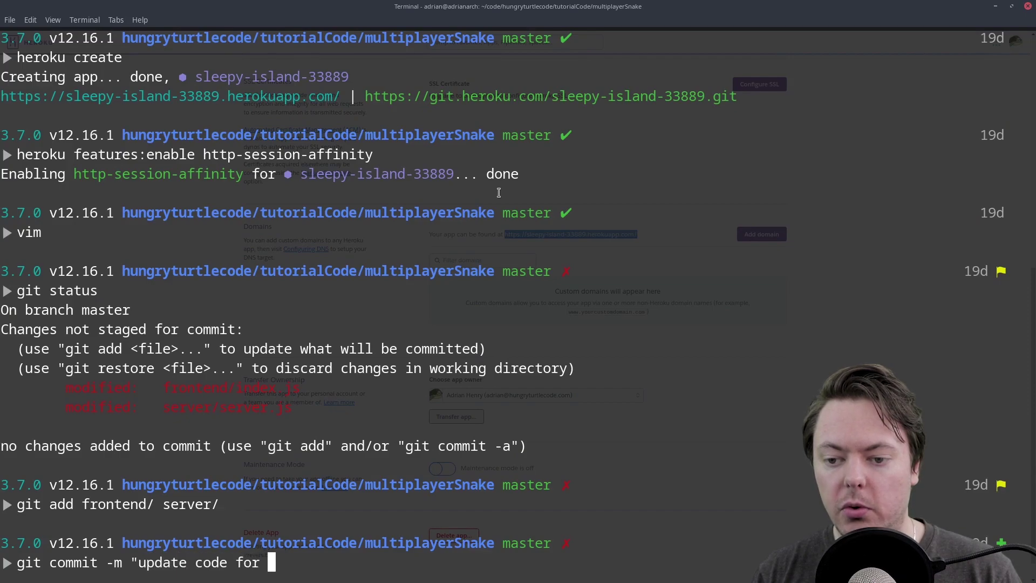
type("deploy process\"")
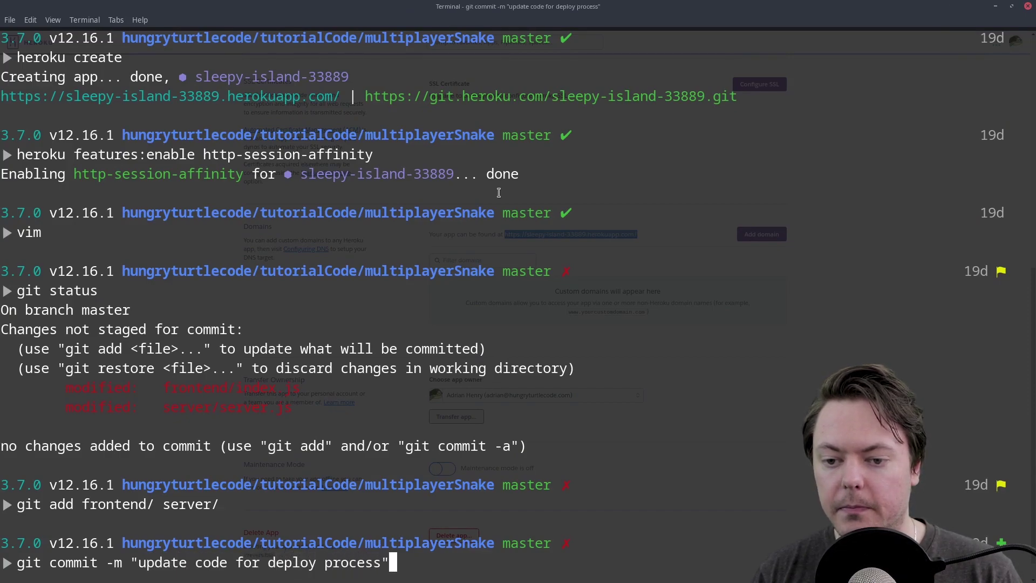
key("Return")
type("git")
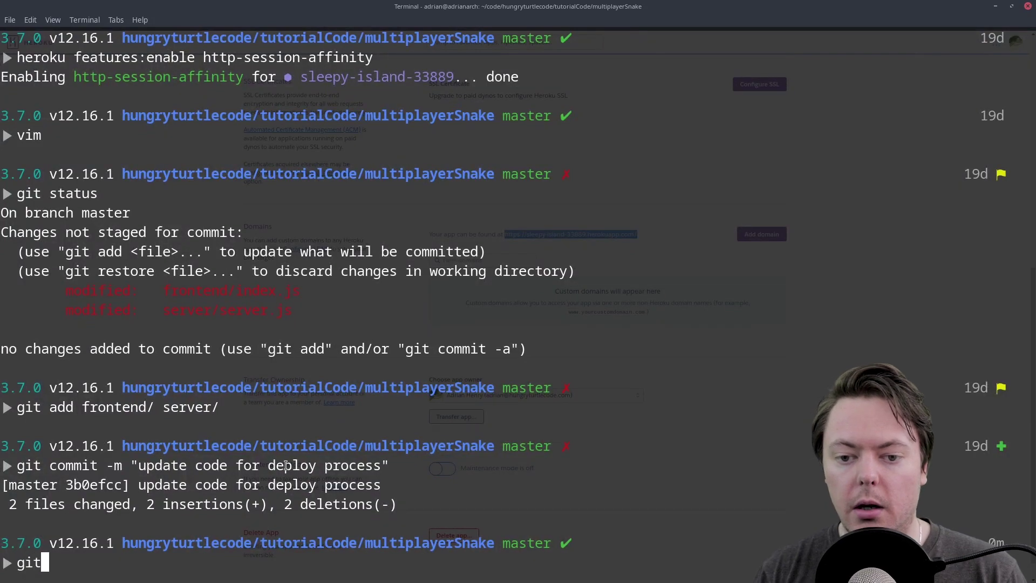
type(" push origin master")
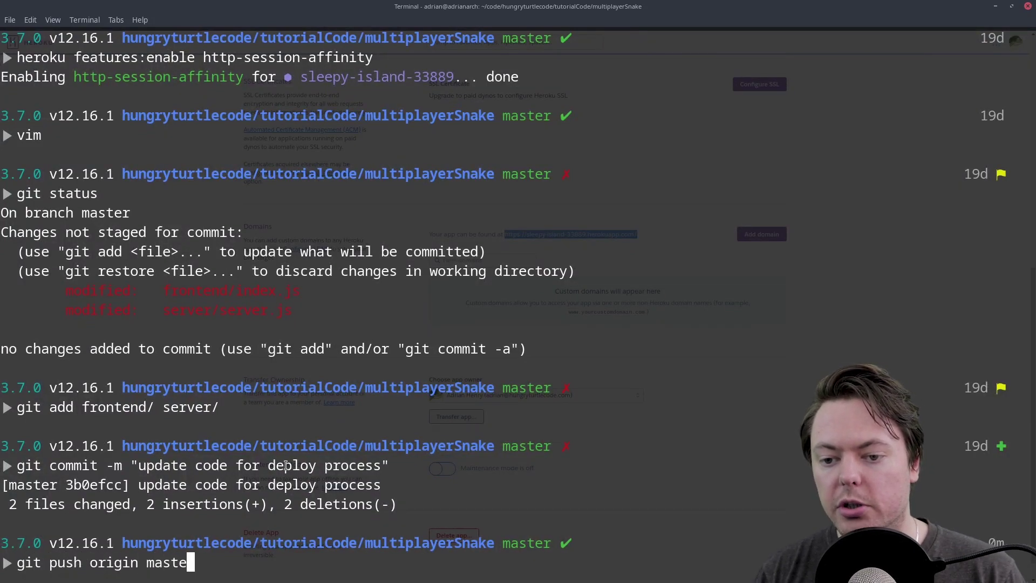
key("Return")
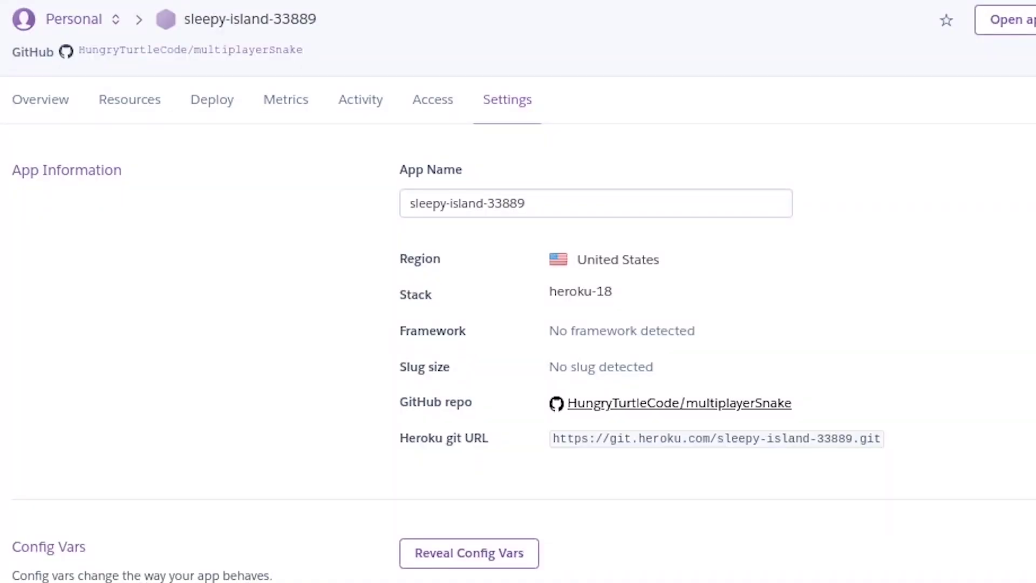
Manually deploy the master branch from the app's Deploy tab.
left_click(200, 103)
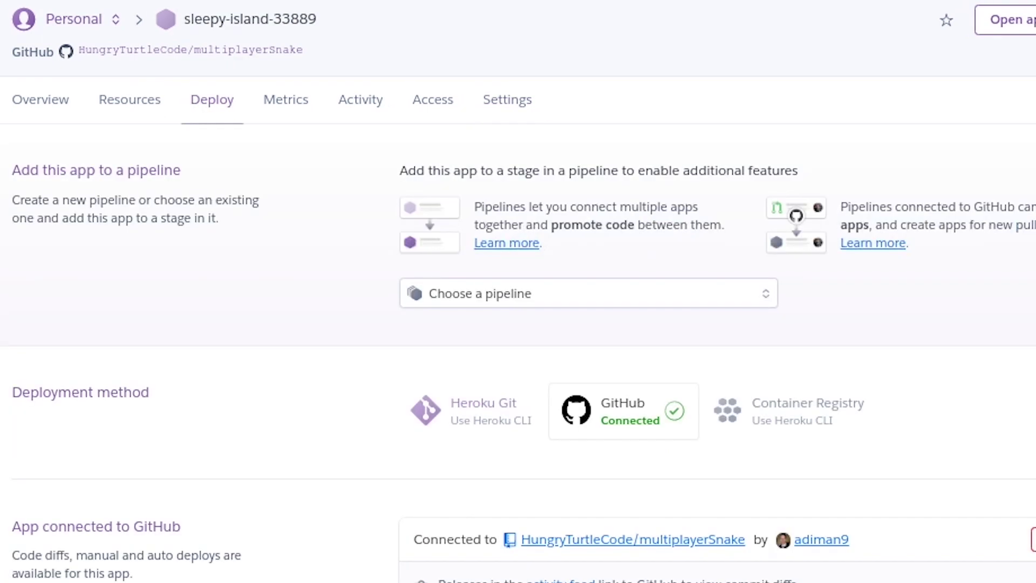
scroll(156, 312, "down", 10)
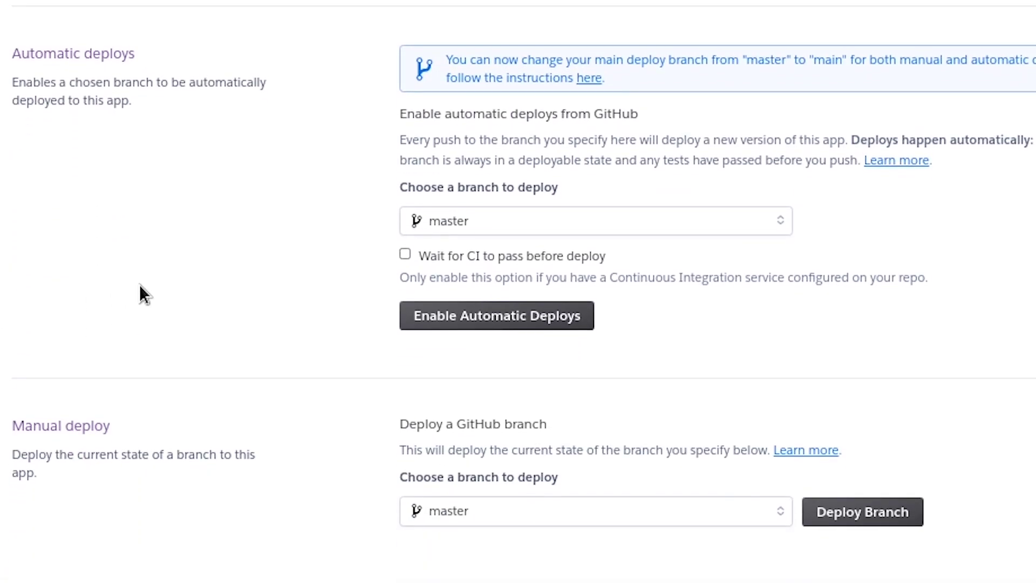
scroll(157, 313, "down", 1)
left_click(856, 483)
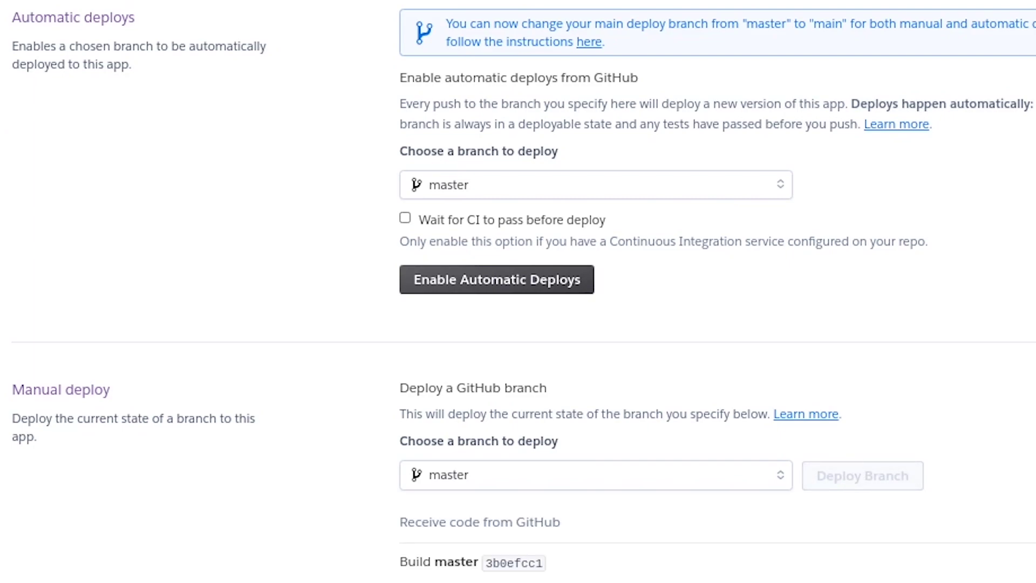
Enable automatic deploys from the master branch.
scroll(518, 291, "down", 6)
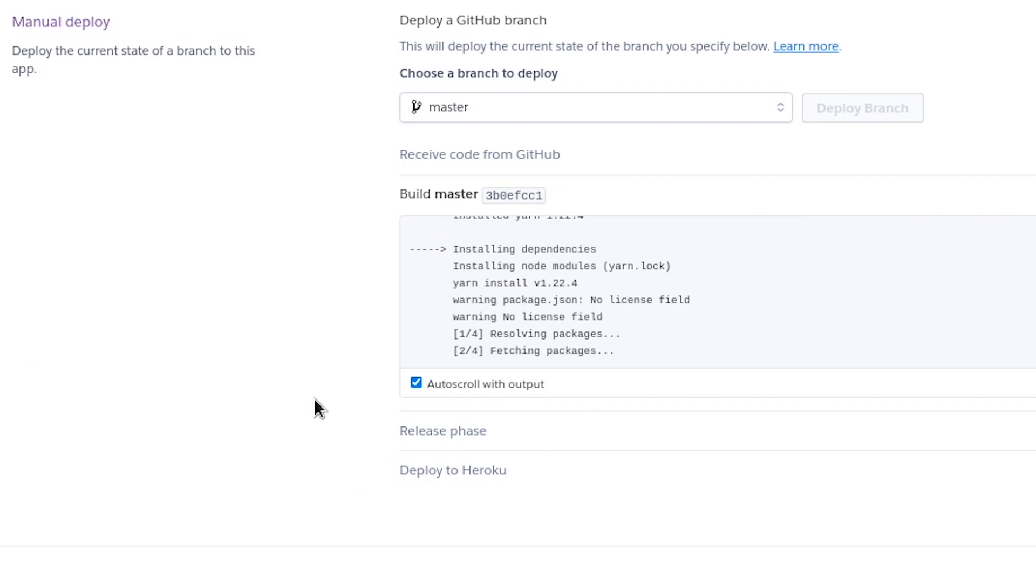
scroll(314, 398, "up", 6)
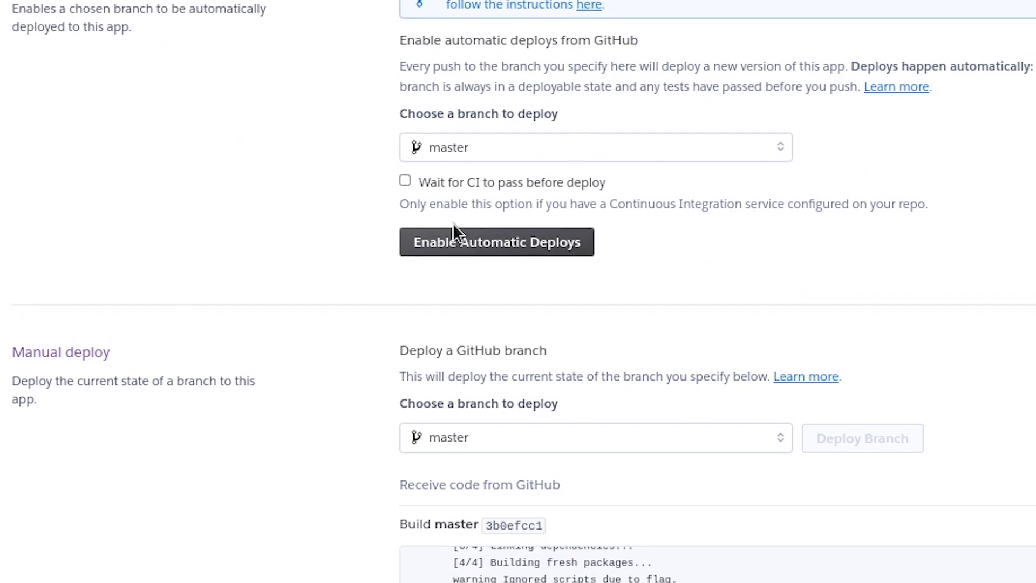
left_click(447, 249)
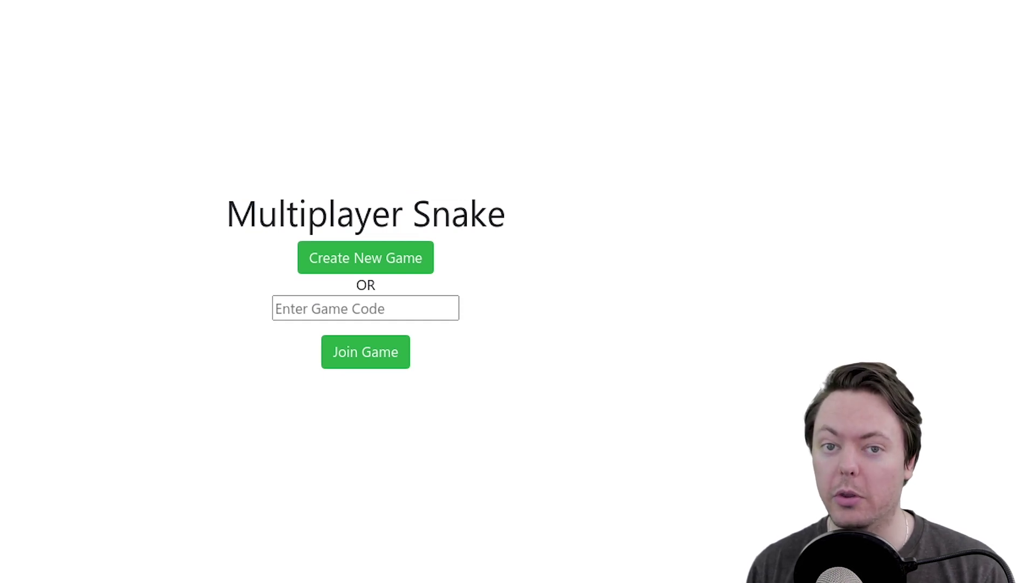
Create a new game on the live Multiplayer Snake site and copy its generated game code.
left_click(346, 264)
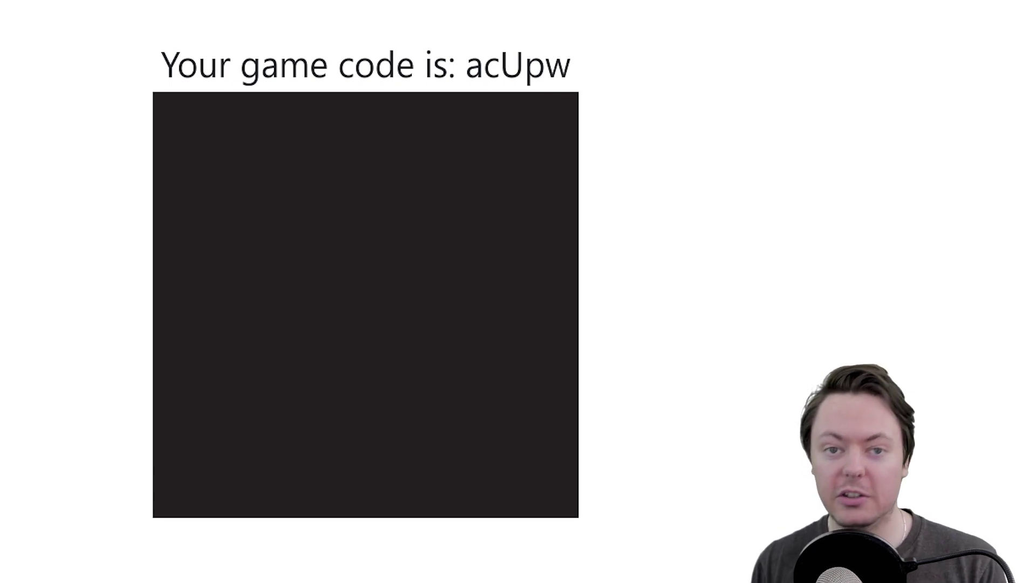
double_click(513, 62)
right_click(510, 53)
left_click(540, 72)
left_click(700, 140)
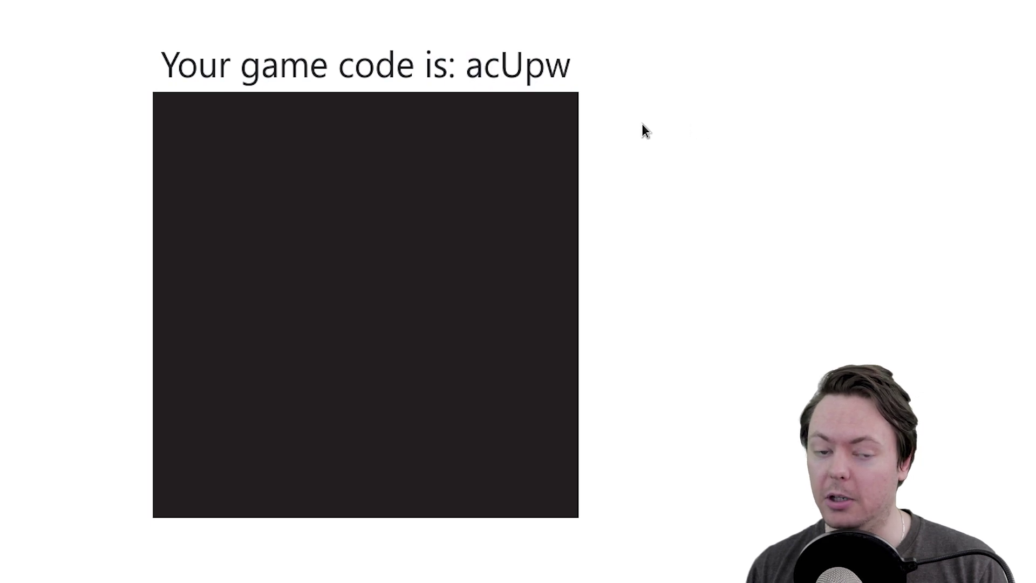